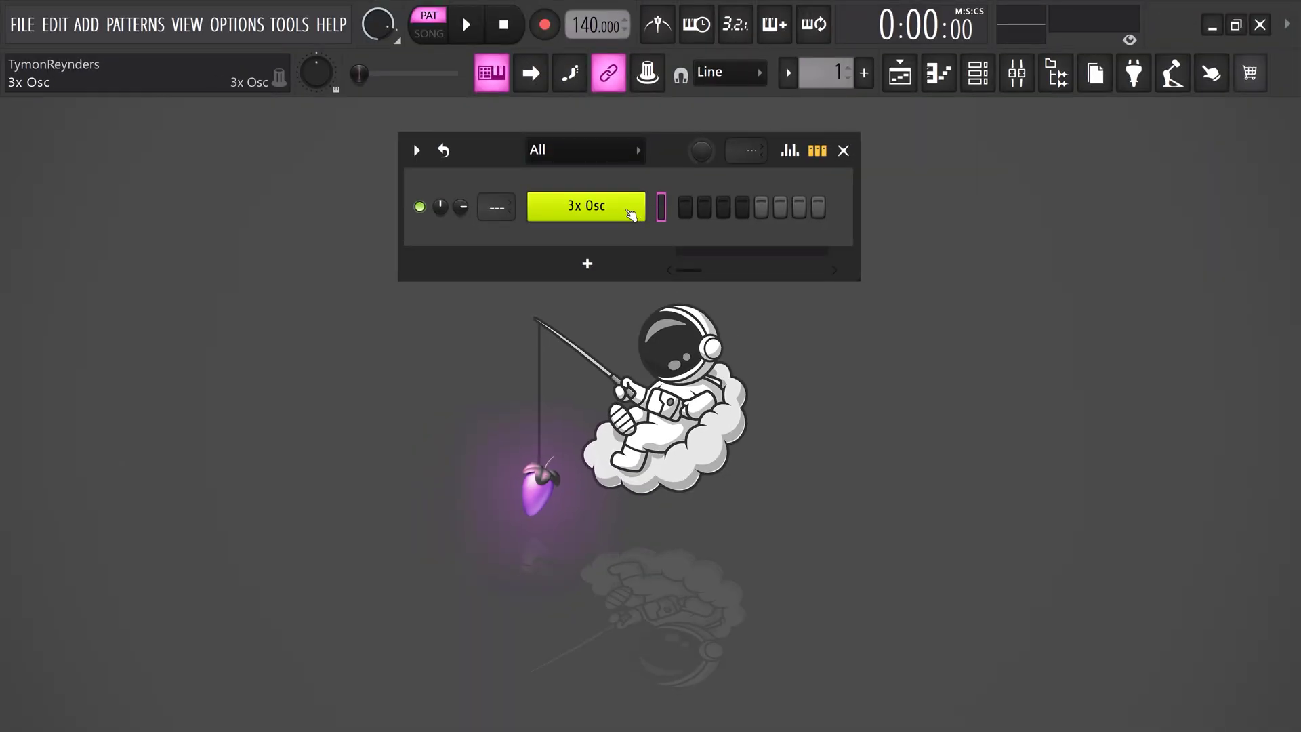
# - In 3x Osc, set oscillator 1's coarse pitch to -24 and turn the volume of oscillators 2 and 3 fully down
pyautogui.click(630, 215)
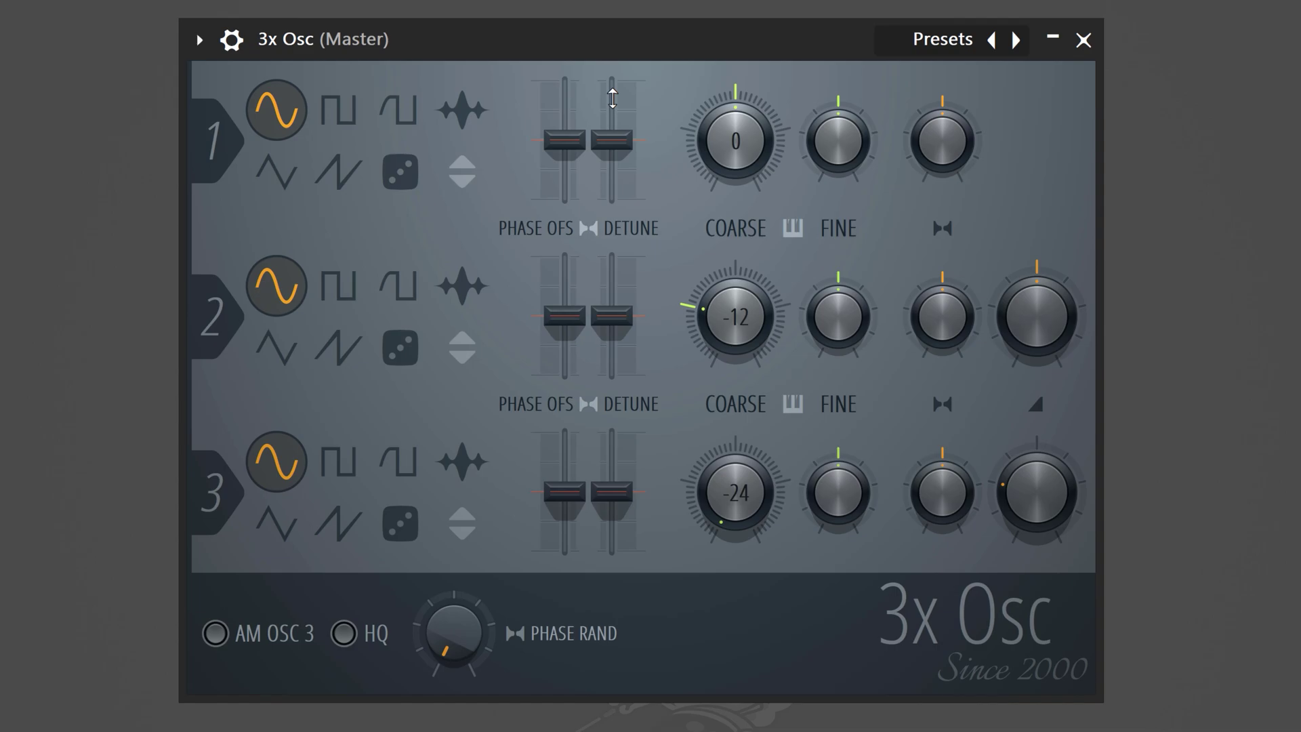
pyautogui.moveTo(735, 140); pyautogui.dragTo(735, 151)
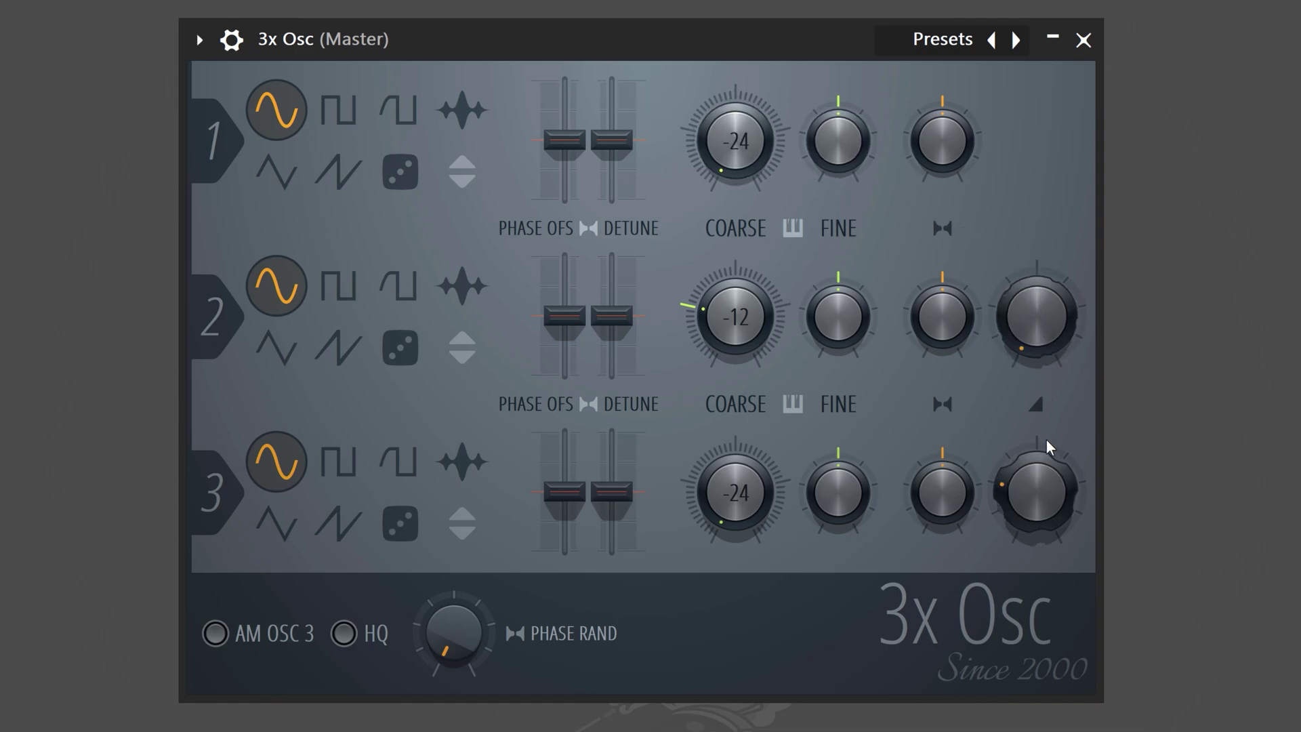
pyautogui.moveTo(1037, 492); pyautogui.dragTo(1037, 508)
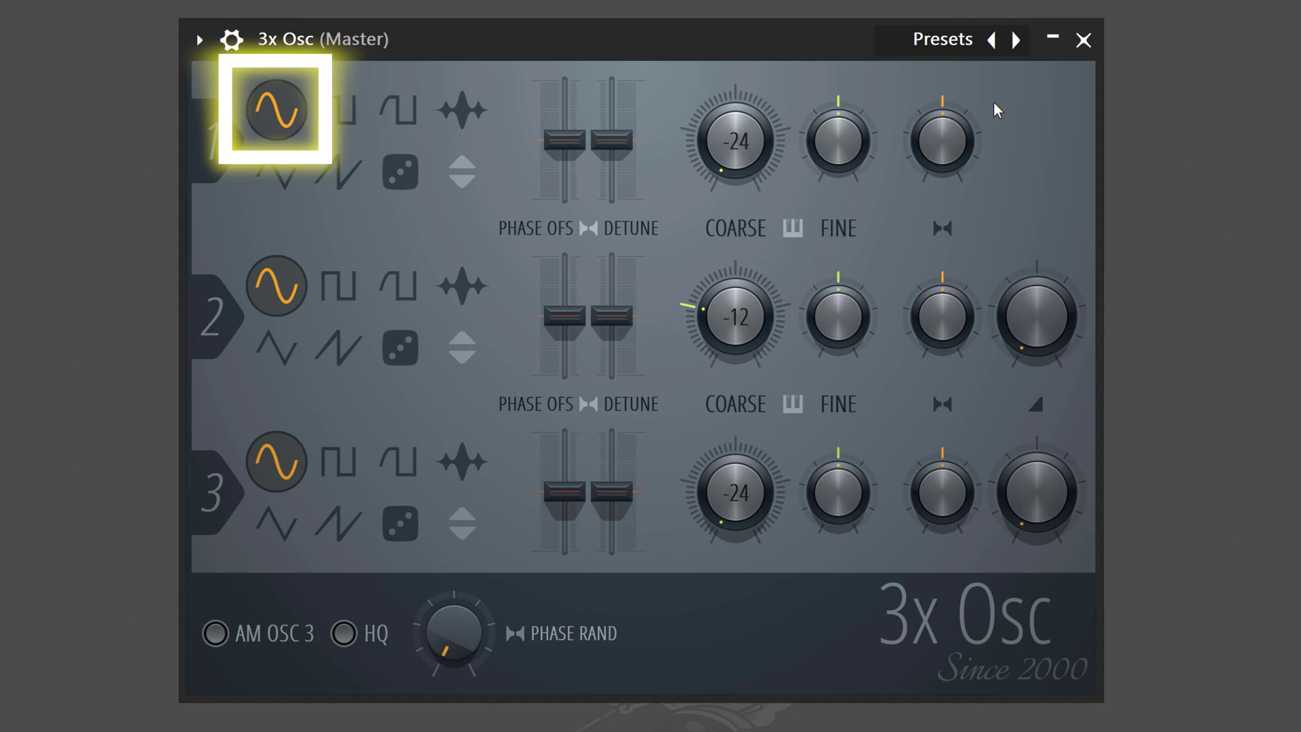
# - Show the channel's volume envelope and reduce its hold, decay, sustain and release to zero
pyautogui.click(234, 40)
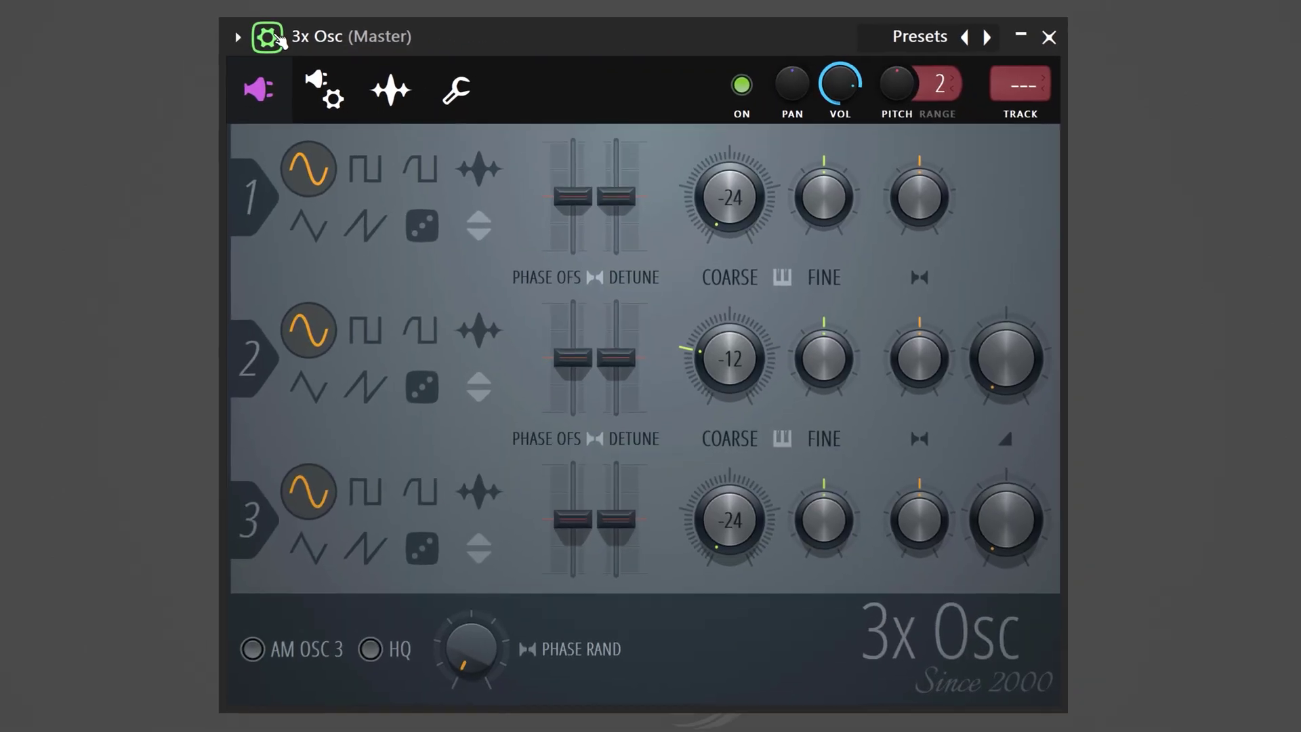
pyautogui.click(332, 101)
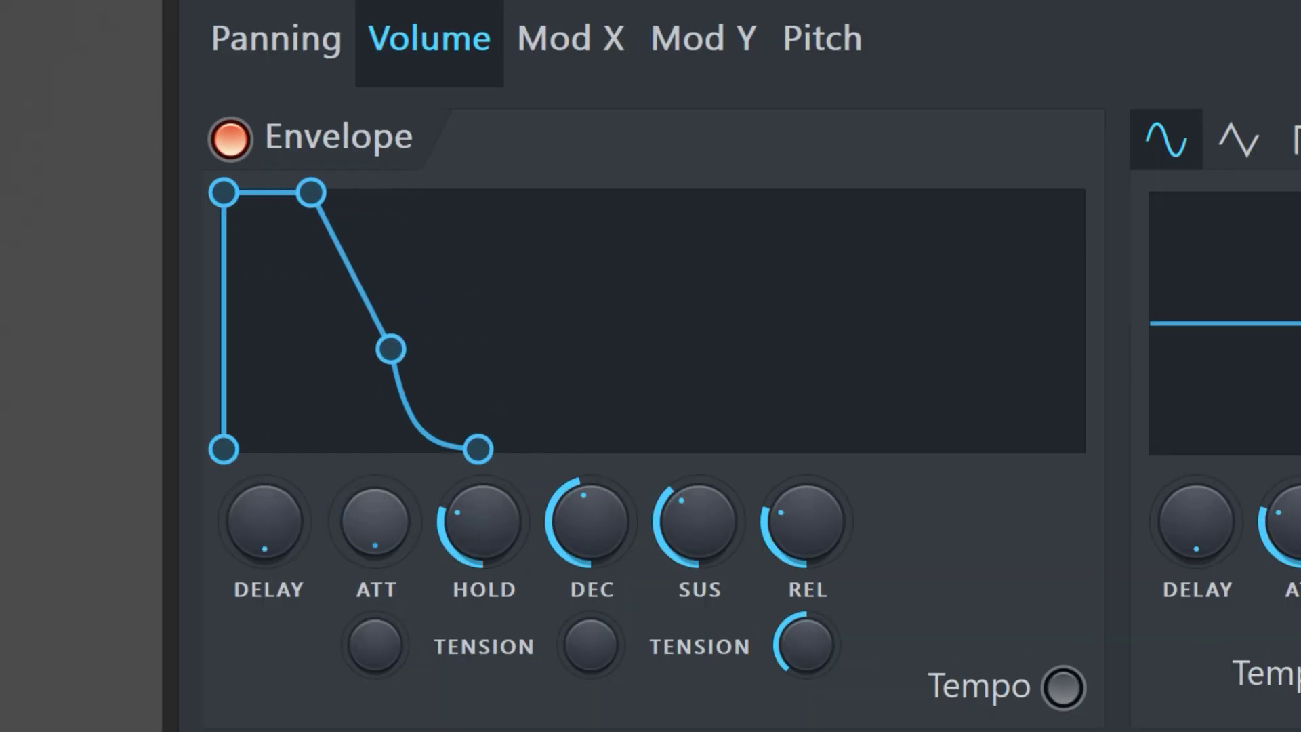
pyautogui.moveTo(484, 519); pyautogui.dragTo(483, 630)
pyautogui.moveTo(591, 518); pyautogui.dragTo(591, 651)
pyautogui.moveTo(699, 518); pyautogui.dragTo(699, 644)
pyautogui.moveTo(806, 519); pyautogui.dragTo(806, 630)
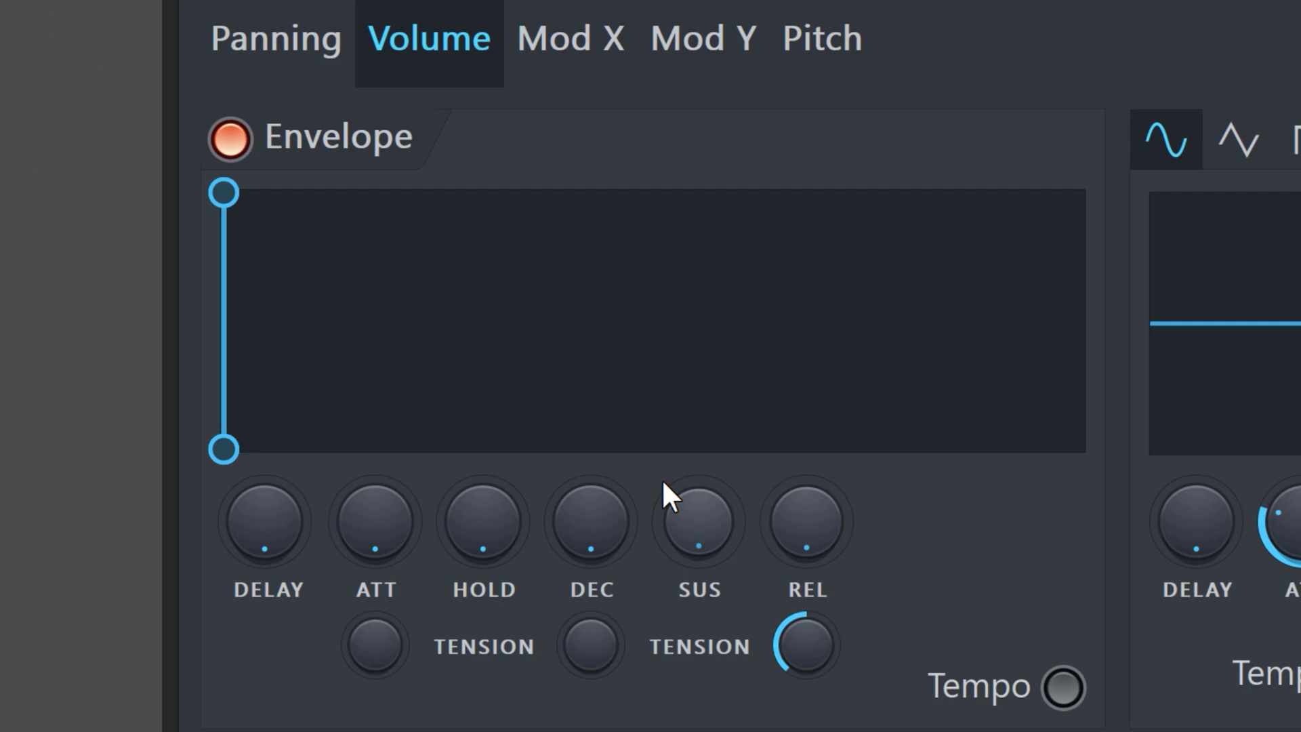
# - Raise the volume envelope's decay slightly to give the kick a very short fall
pyautogui.moveTo(591, 521); pyautogui.dragTo(591, 512)
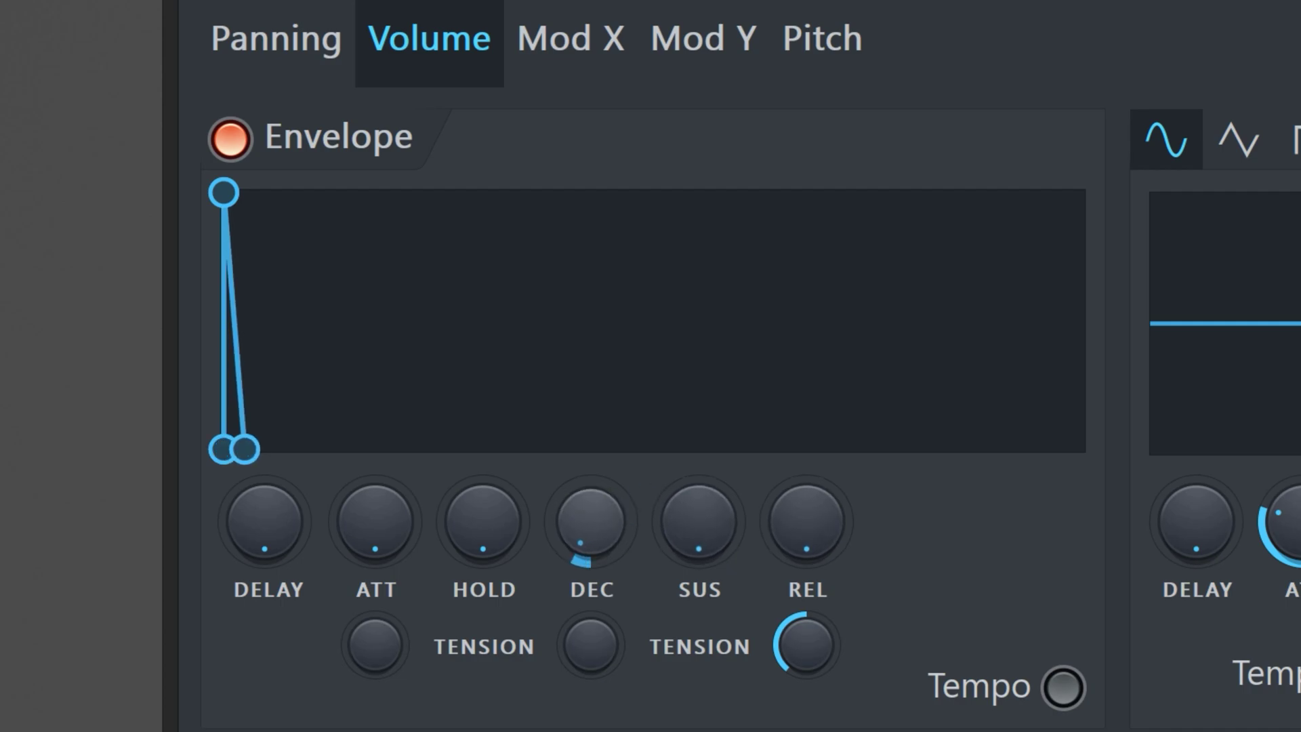
pyautogui.moveTo(591, 522)
pyautogui.mouseDown()
pyautogui.moveTo(591, 502)
pyautogui.moveTo(591, 520)
pyautogui.mouseUp()
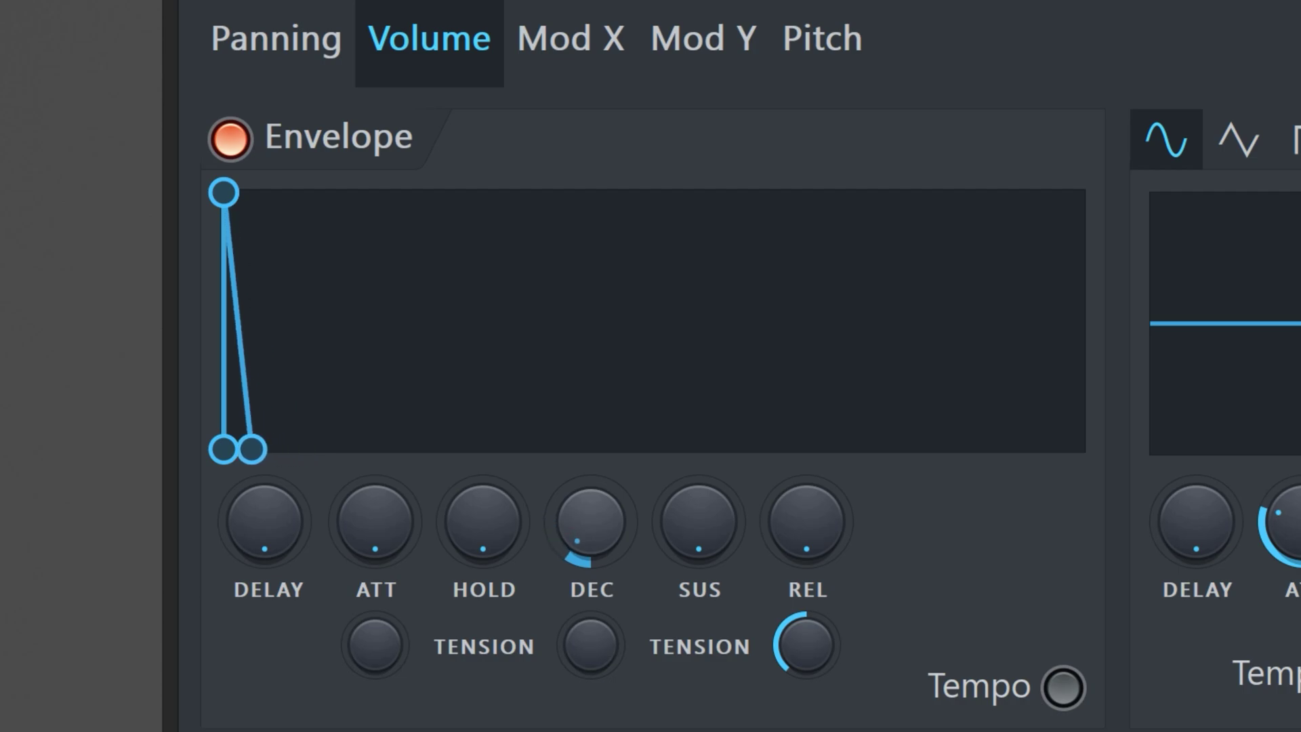
pyautogui.moveTo(591, 520); pyautogui.dragTo(607, 495)
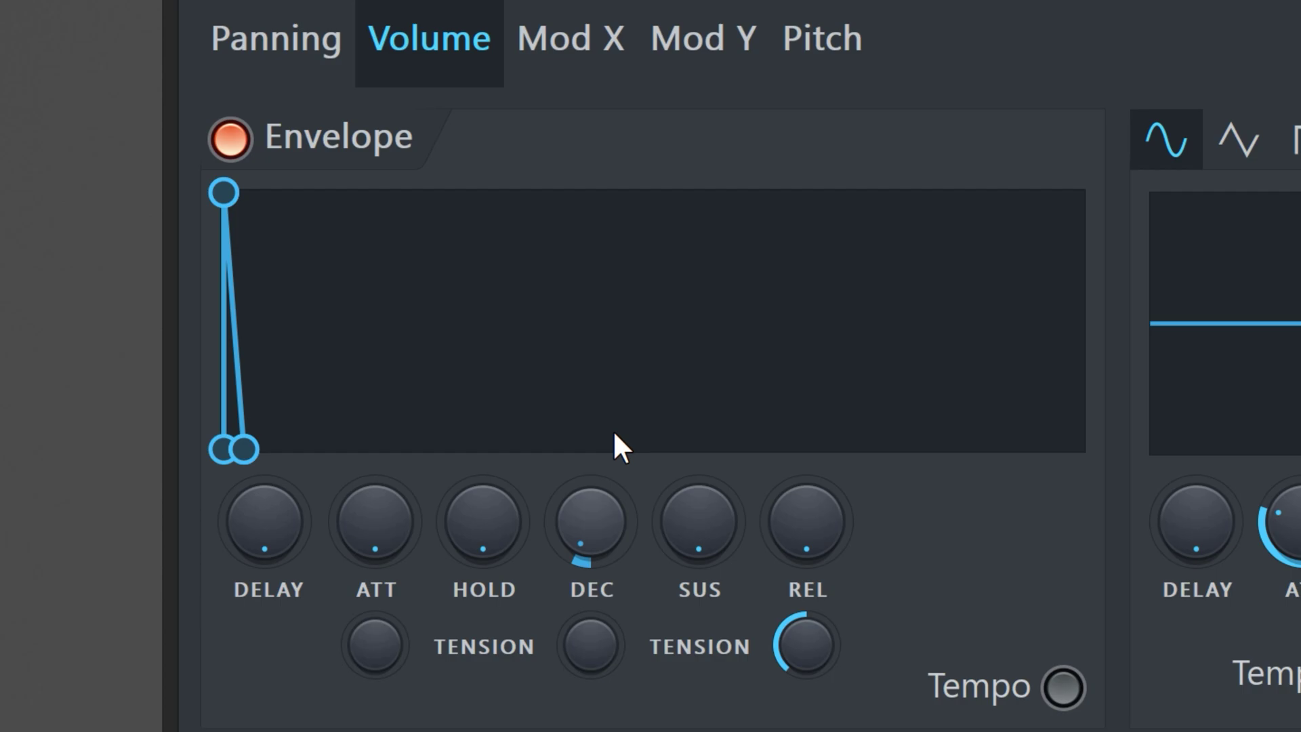
# - Set the pitch envelope's amount to maximum and bring its sustain, decay, hold and attack down
pyautogui.click(820, 54)
pyautogui.moveTo(1032, 528); pyautogui.dragTo(1032, 495)
pyautogui.moveTo(826, 511); pyautogui.dragTo(825, 542)
pyautogui.moveTo(699, 522); pyautogui.dragTo(698, 549)
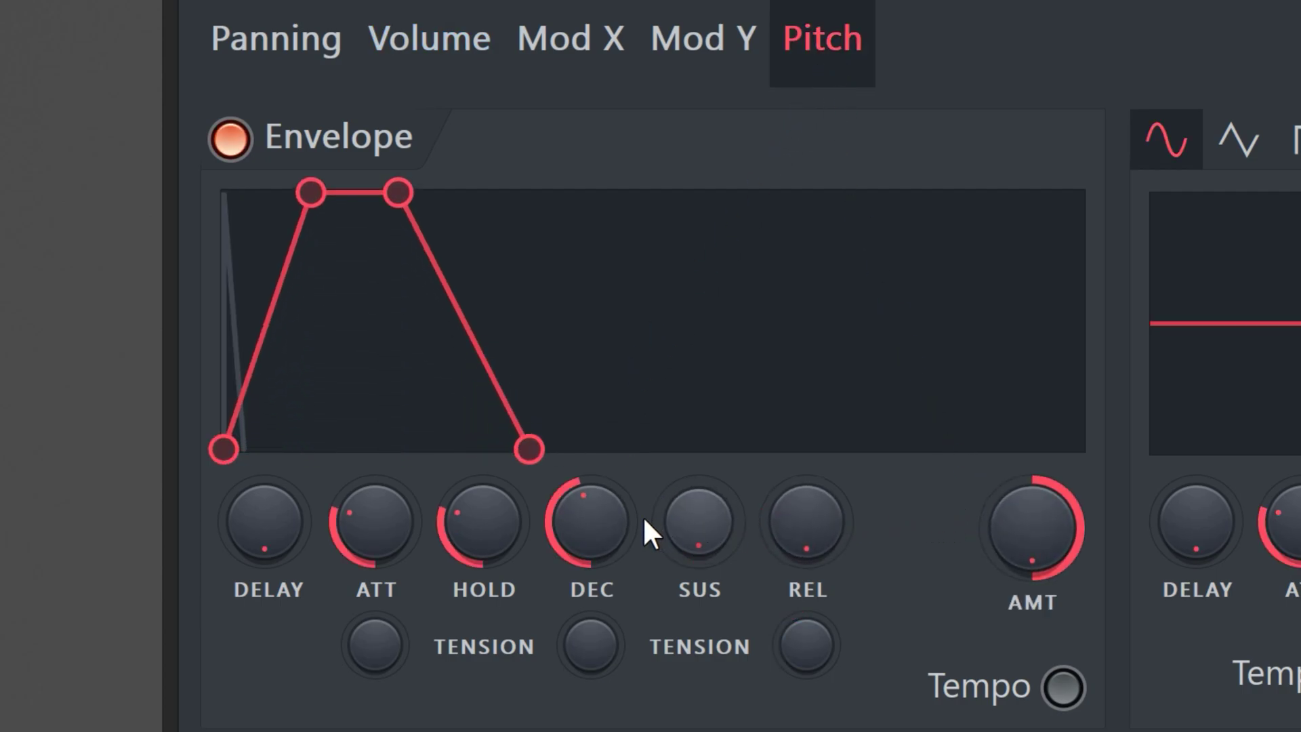
pyautogui.moveTo(591, 522); pyautogui.dragTo(591, 556)
pyautogui.moveTo(482, 522); pyautogui.dragTo(482, 556)
pyautogui.moveTo(374, 522); pyautogui.dragTo(375, 555)
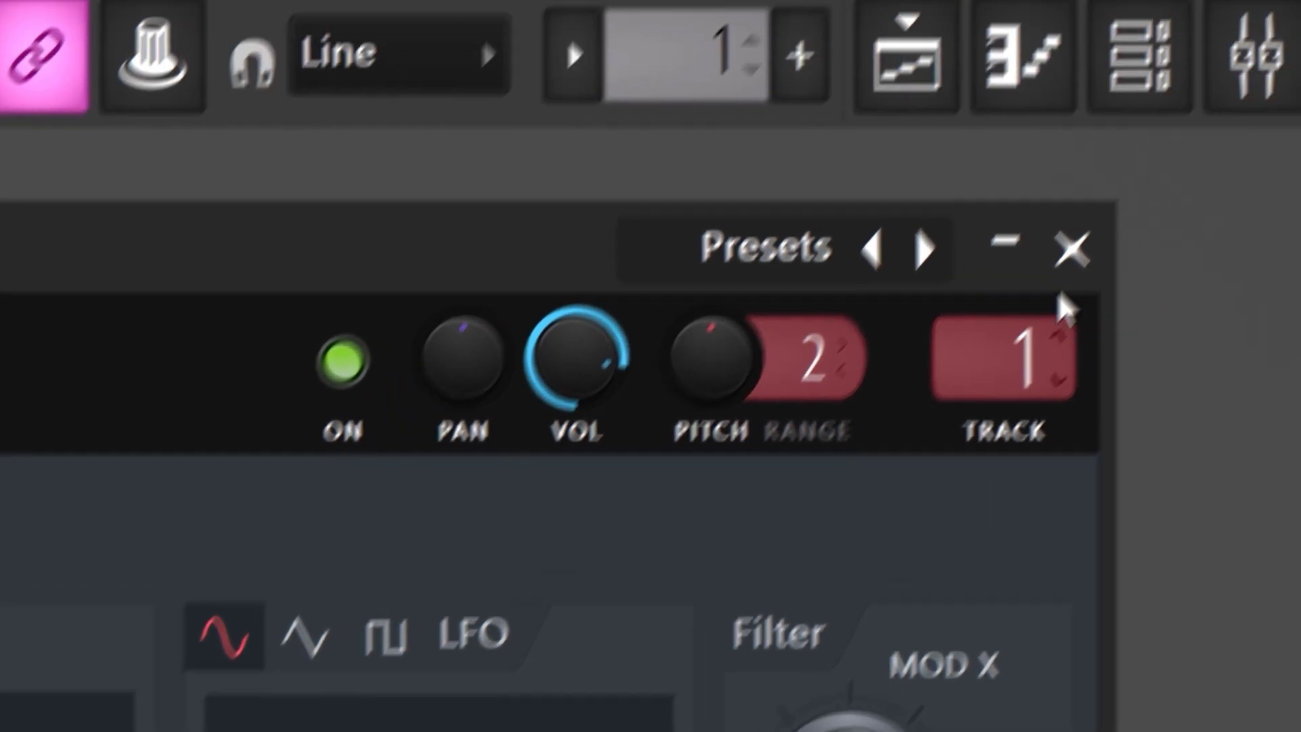
# - Route the channel to mixer track 1 and load Fruity WaveShaper on the Kick track's first effect slot
pyautogui.click(1121, 226)
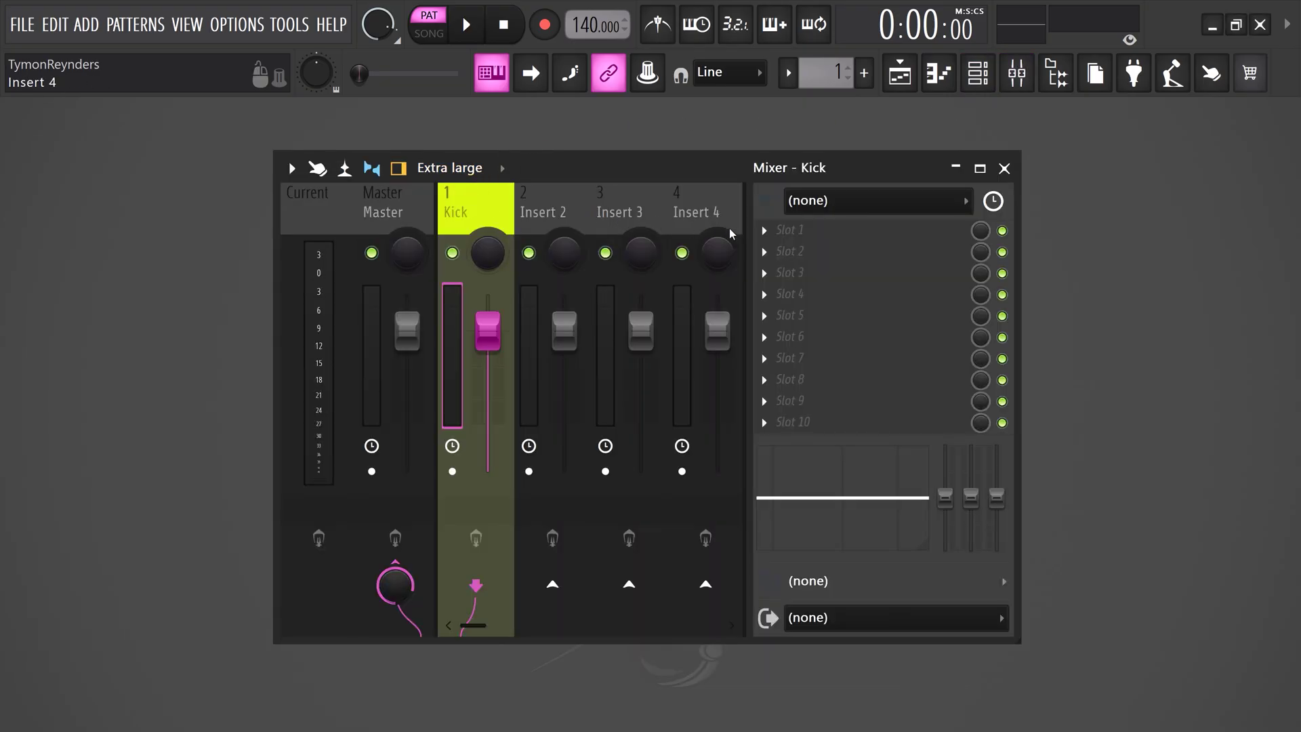
pyautogui.click(764, 231)
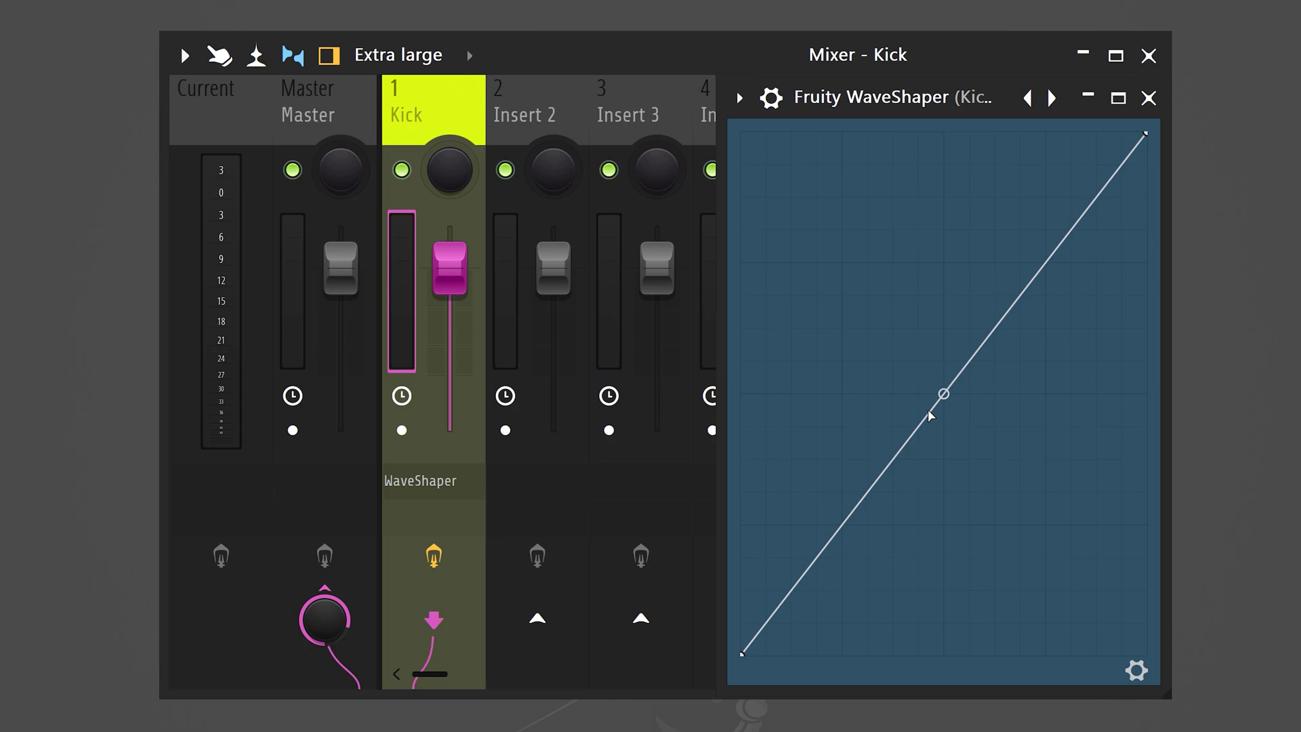
# - Shape the WaveShaper curve with a centre point and both segments bent upward while auditioning the kick, and close the plugin
pyautogui.moveTo(835, 534); pyautogui.dragTo(835, 438)
pyautogui.press('space')
pyautogui.moveTo(930, 412); pyautogui.dragTo(943, 378)
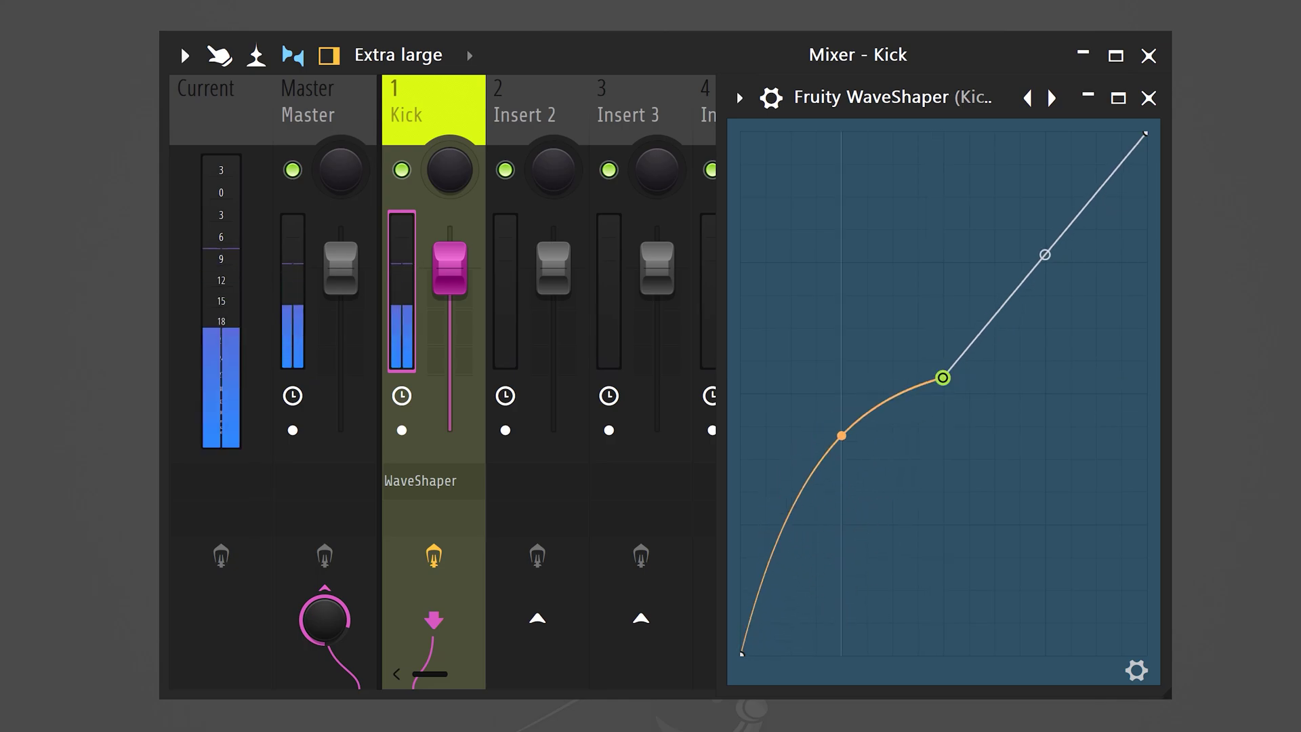
pyautogui.moveTo(1045, 253); pyautogui.dragTo(1045, 197)
pyautogui.moveTo(841, 434); pyautogui.dragTo(841, 407)
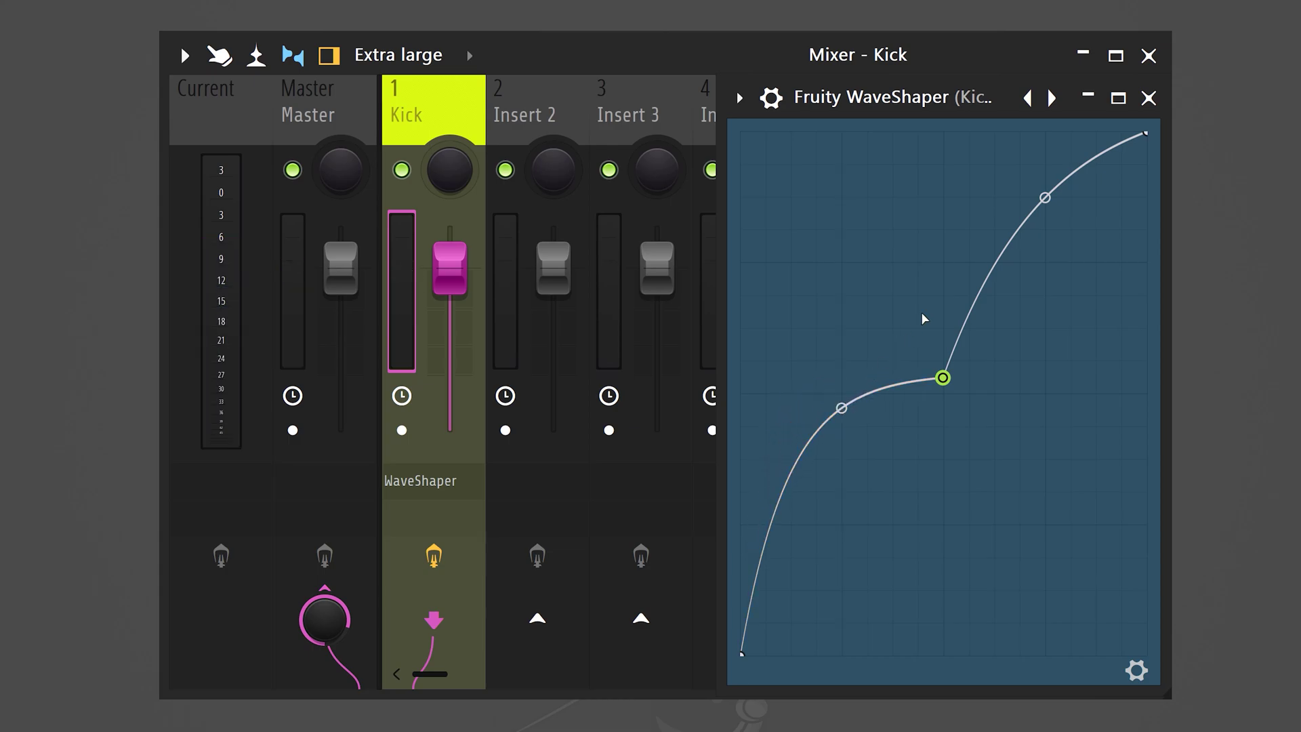
pyautogui.click(1149, 98)
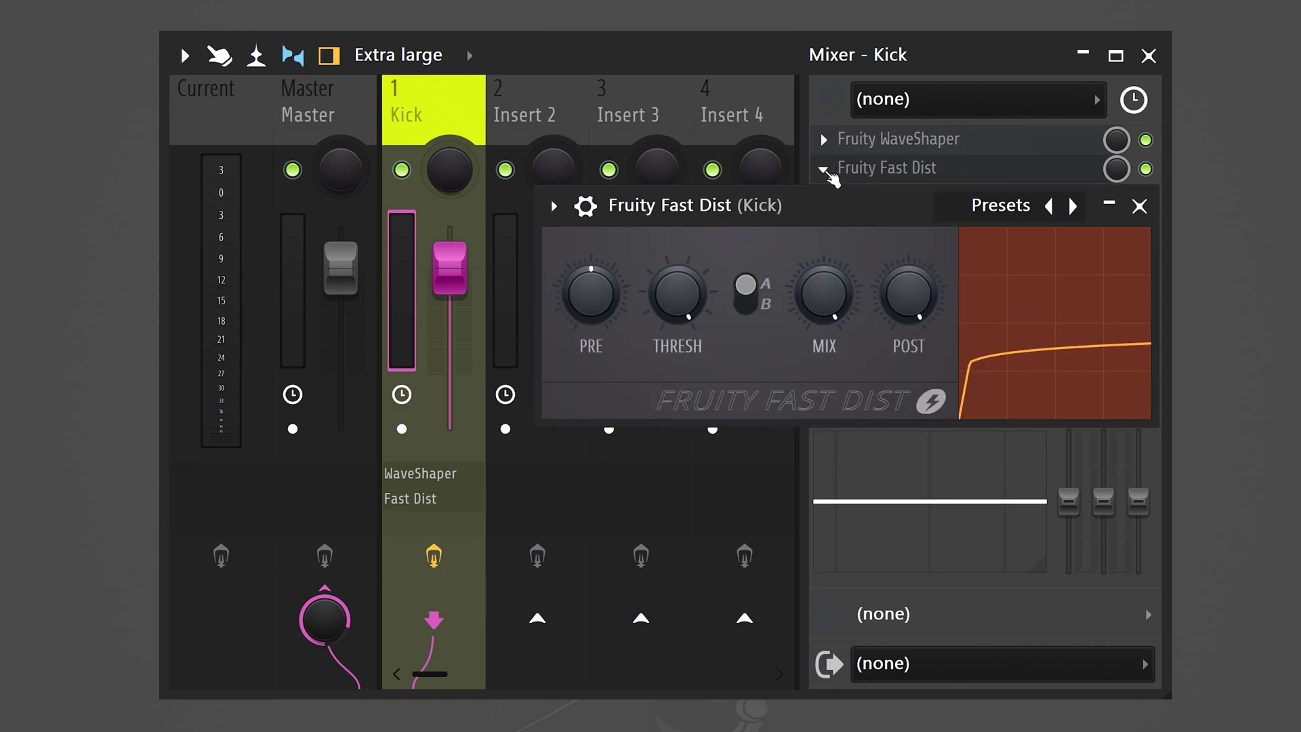
# - Turn Fruity Fast Dist's threshold to about midway and reduce its mix, and sweep the boosted narrow EQ band 3 lower in frequency
pyautogui.moveTo(678, 294); pyautogui.dragTo(678, 274)
pyautogui.moveTo(824, 294); pyautogui.dragTo(824, 348)
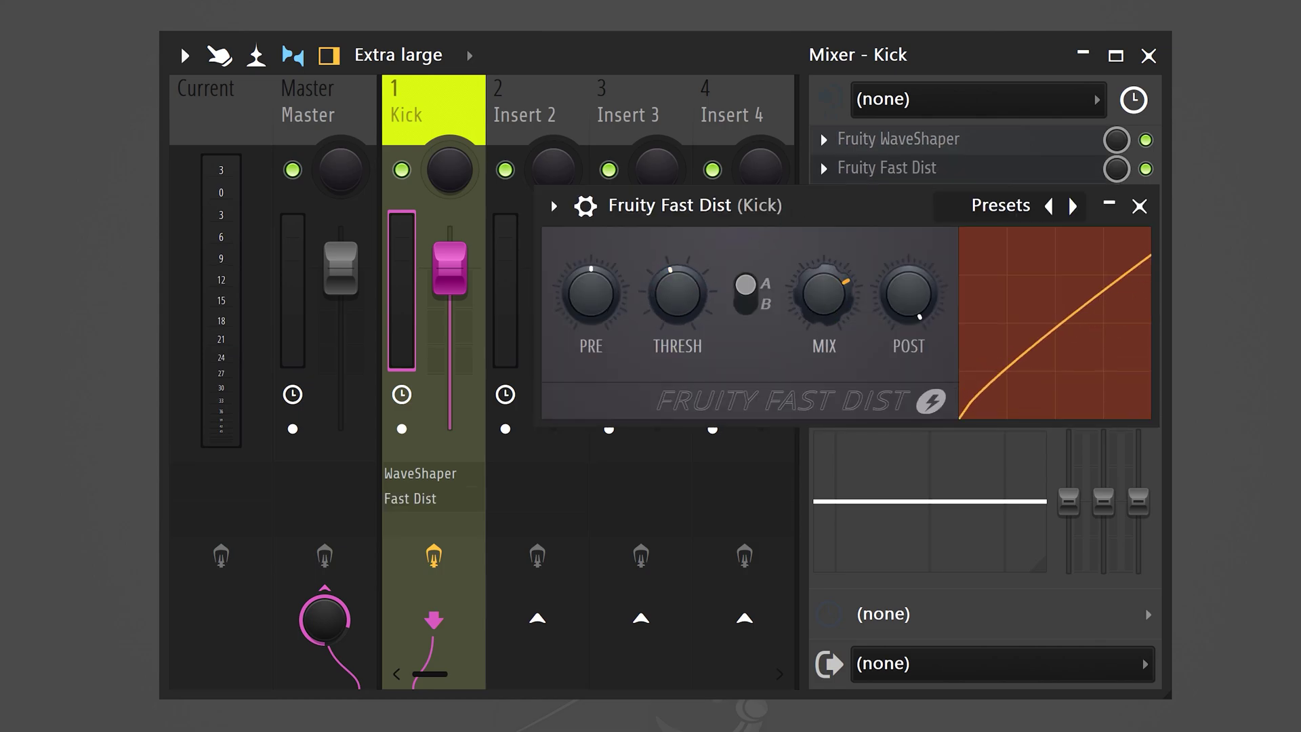
pyautogui.moveTo(824, 294); pyautogui.dragTo(824, 350)
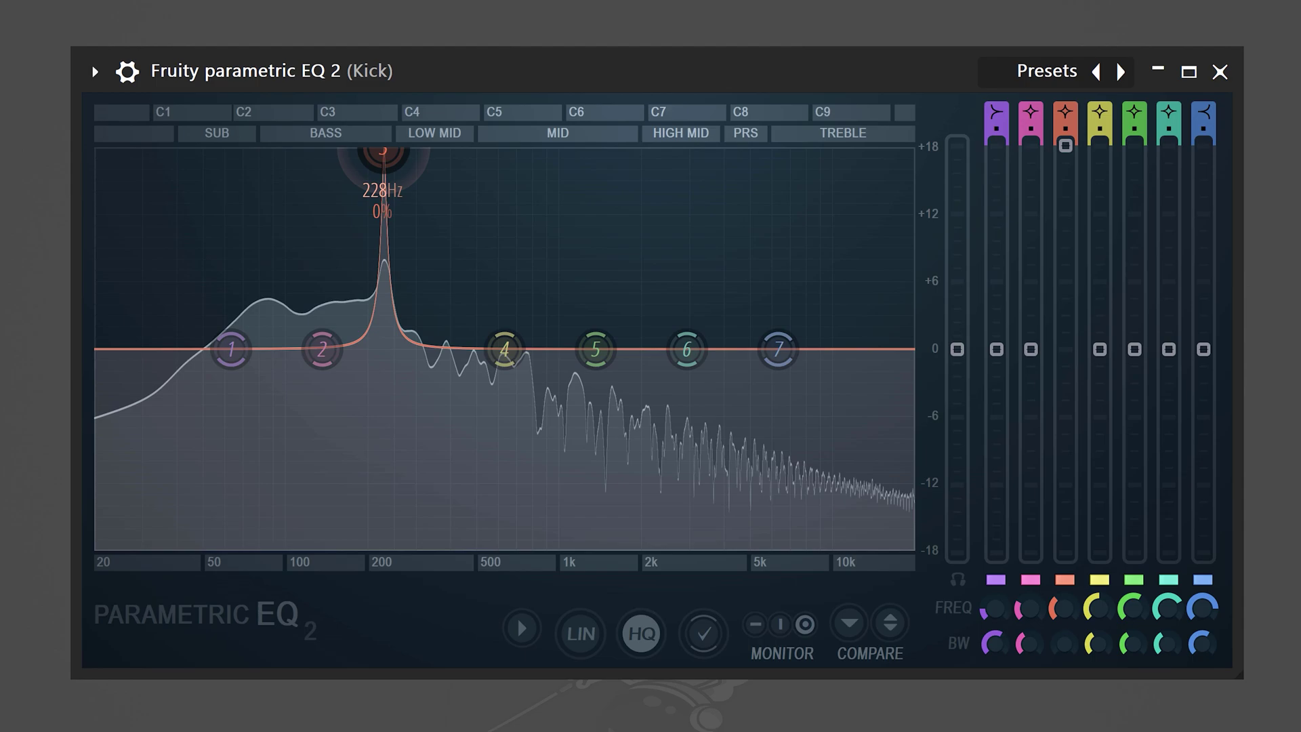
pyautogui.moveTo(383, 151); pyautogui.dragTo(362, 150)
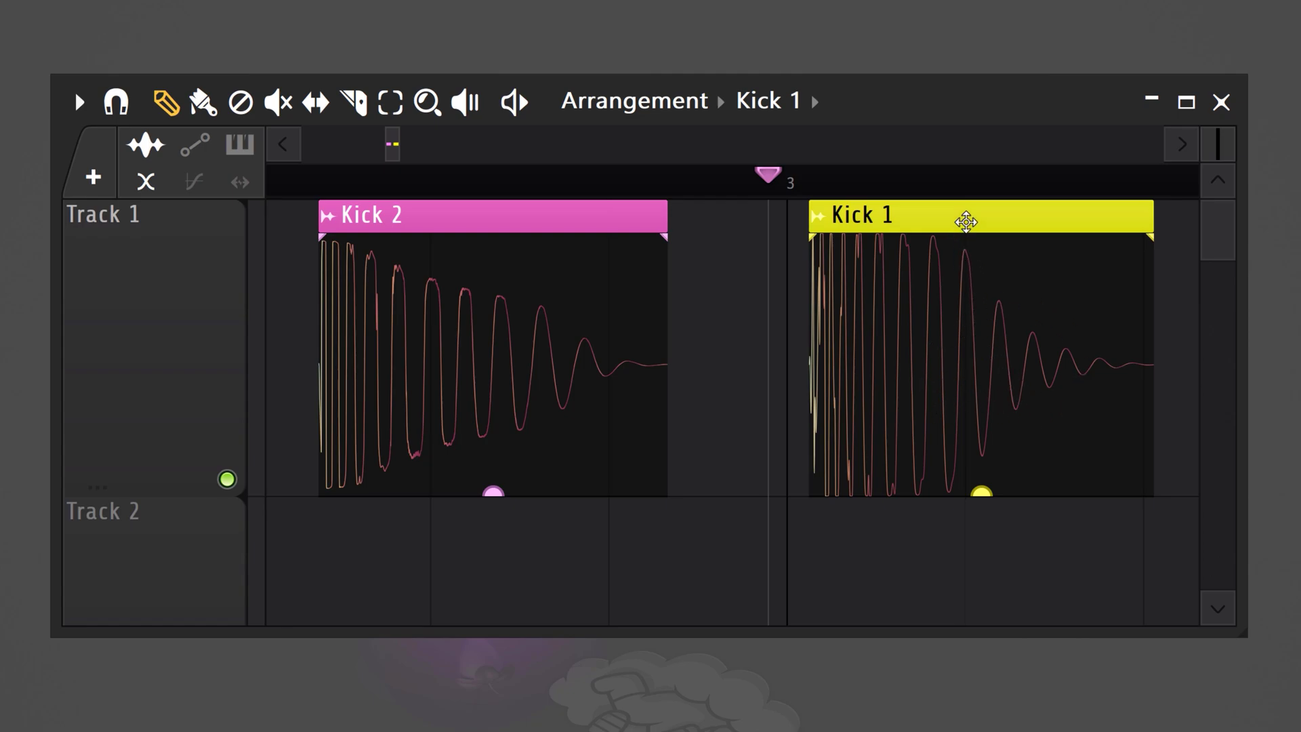
# - Overlap the Kick 1 clip onto Kick 2 and bend both crossfade curves so Kick 2 fades out and Kick 1 enters more slowly
pyautogui.moveTo(921, 219); pyautogui.dragTo(524, 215)
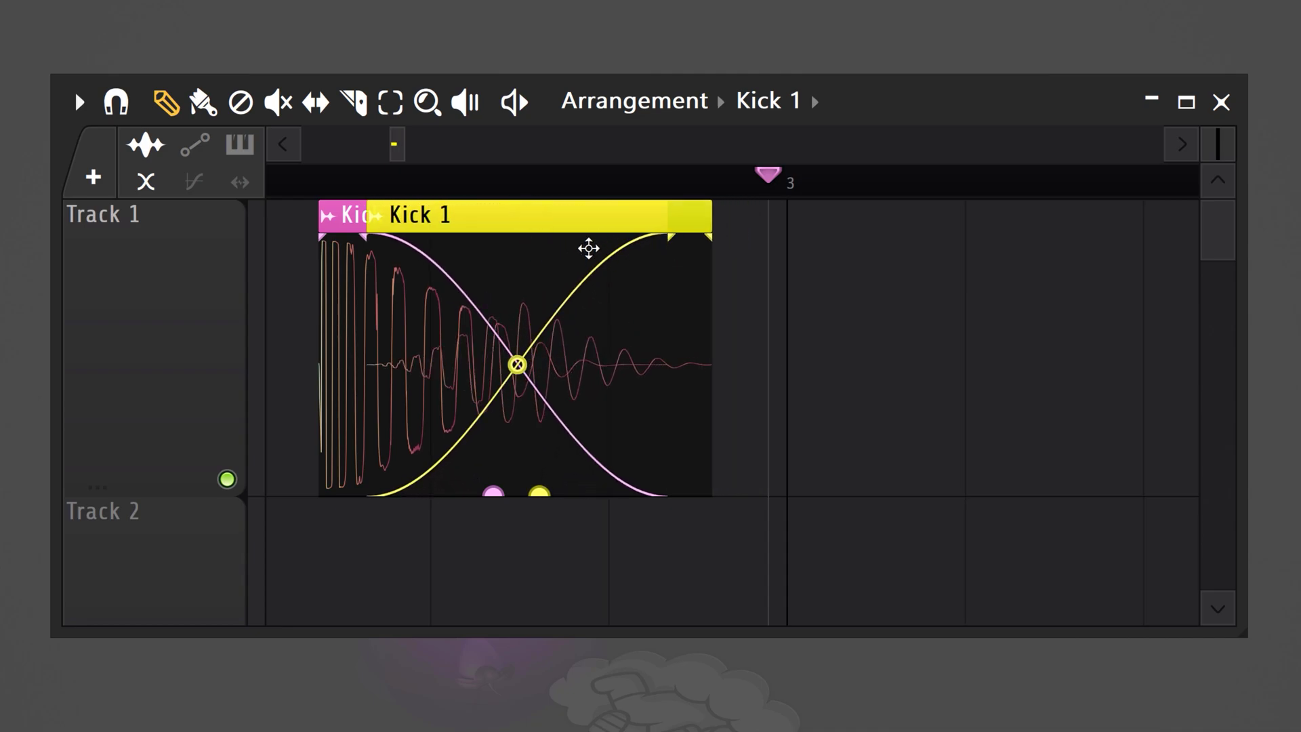
pyautogui.moveTo(521, 365); pyautogui.dragTo(518, 330)
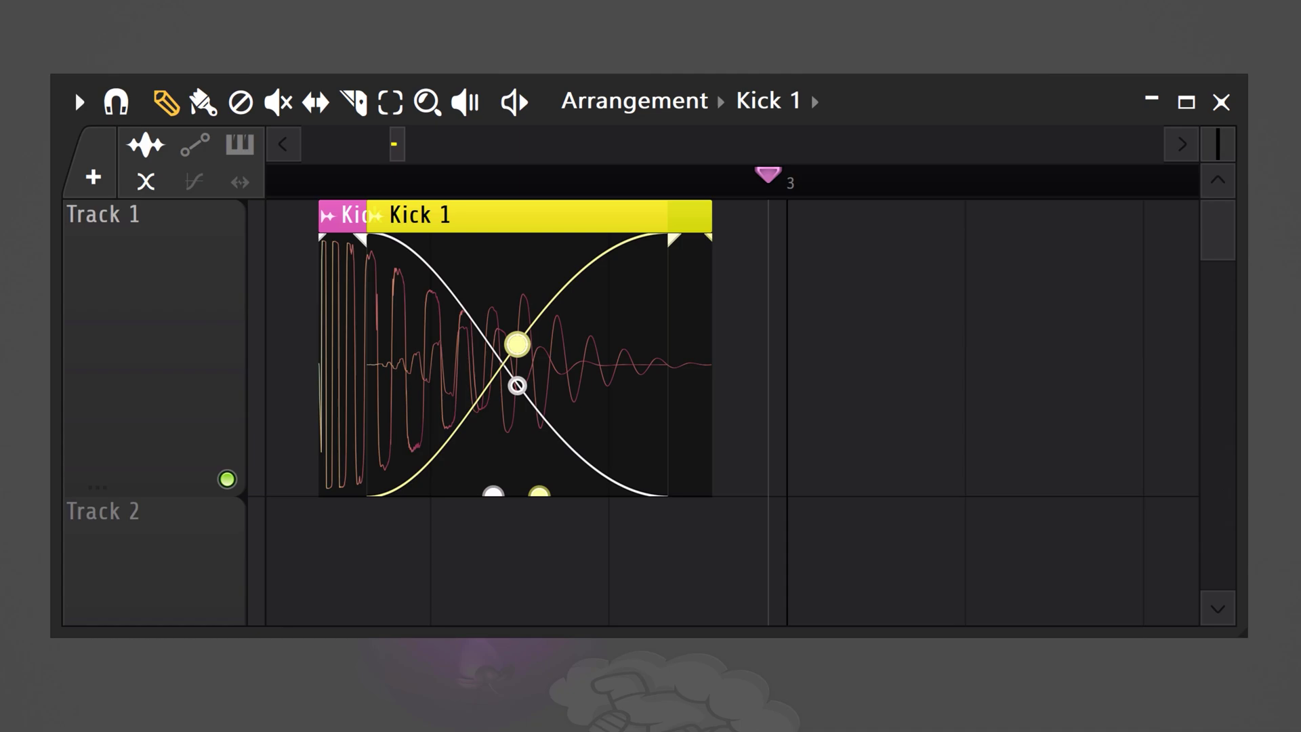
pyautogui.moveTo(678, 241)
pyautogui.mouseDown()
pyautogui.moveTo(636, 243)
pyautogui.moveTo(677, 242)
pyautogui.mouseUp()
pyautogui.moveTo(517, 398); pyautogui.dragTo(517, 440)
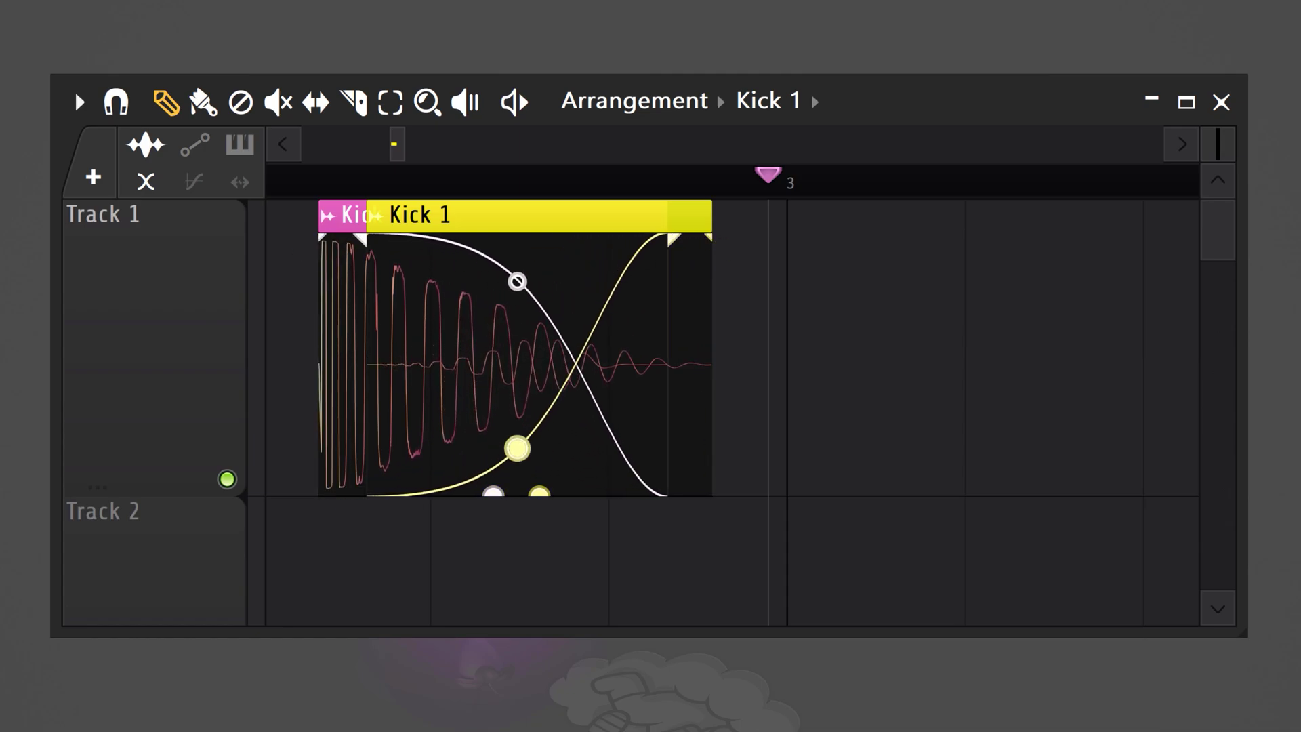
# - Raise the clip gain of Kick 2 to 0.4 dB and Kick 1 to 2.9 dB, and move the playhead before the clips
pyautogui.moveTo(494, 491); pyautogui.dragTo(493, 485)
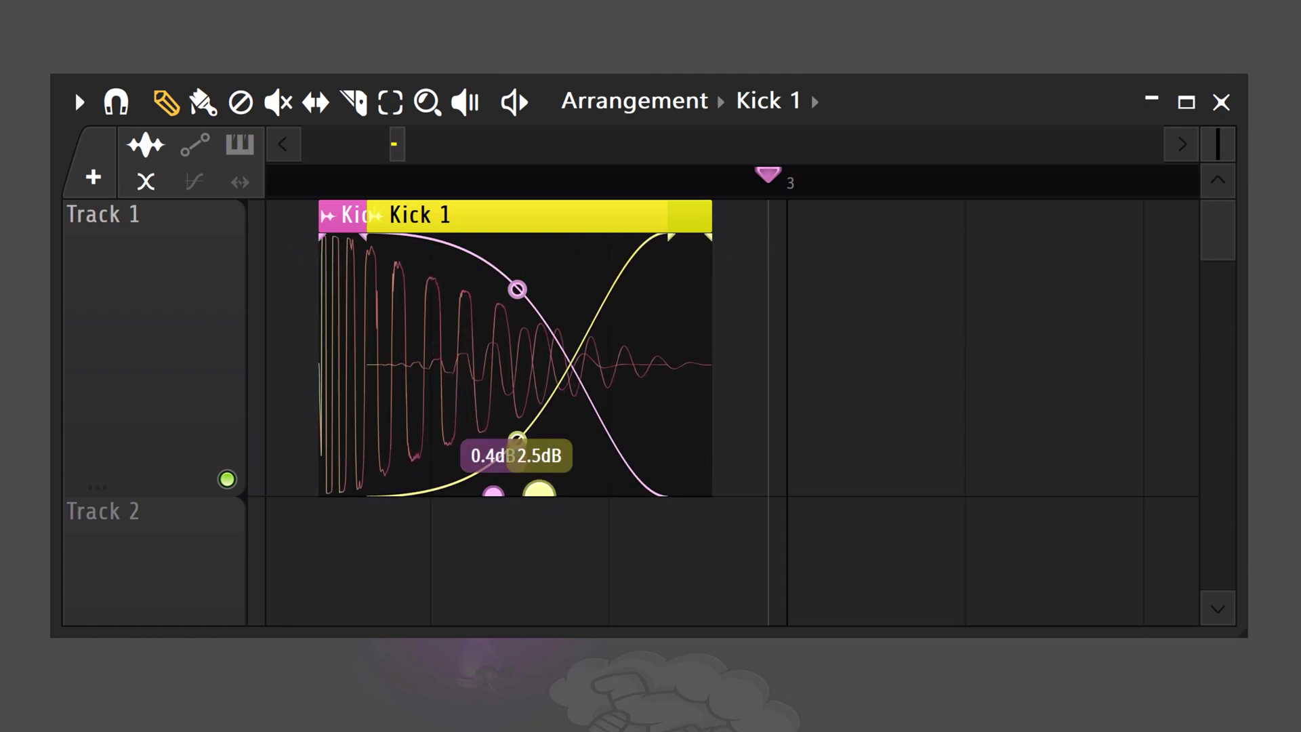
pyautogui.moveTo(770, 176)
pyautogui.mouseDown()
pyautogui.moveTo(786, 183)
pyautogui.moveTo(291, 184)
pyautogui.mouseUp()
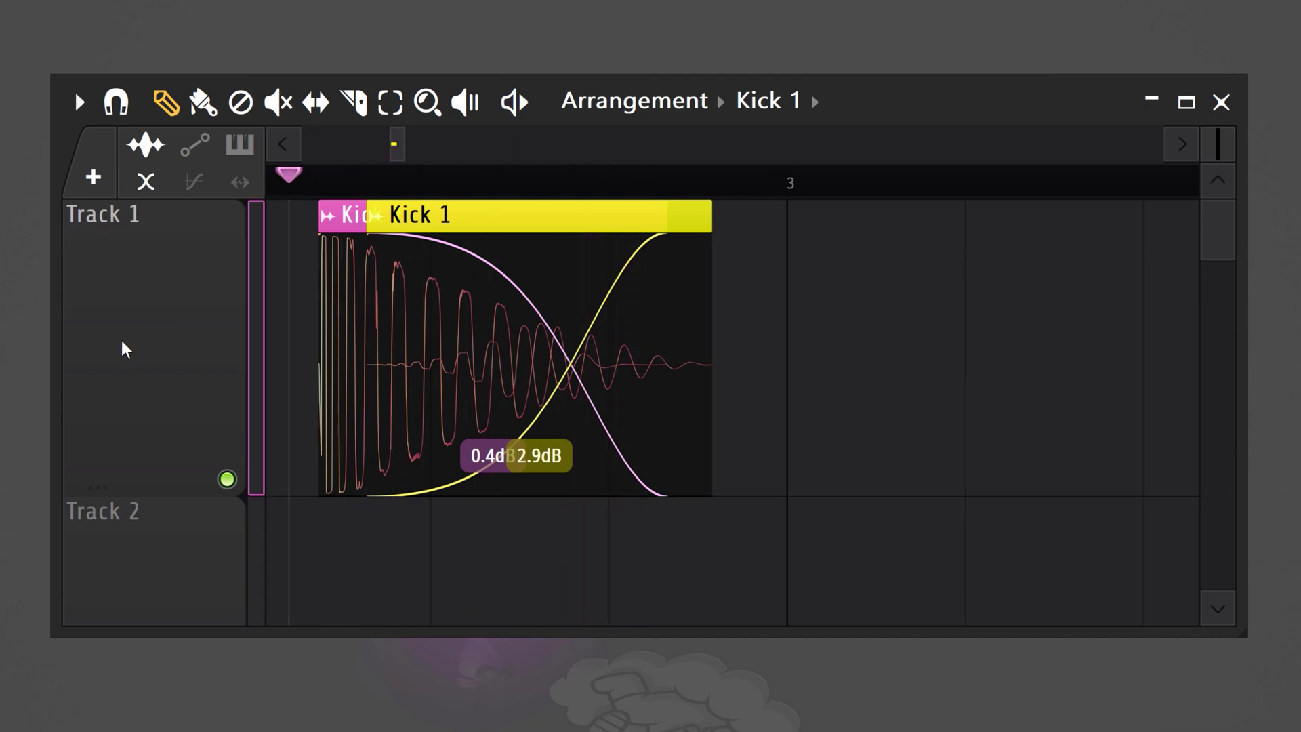
# - Consolidate Track 1 into a single audio clip and play it back from before its start
pyautogui.rightClick(94, 257)
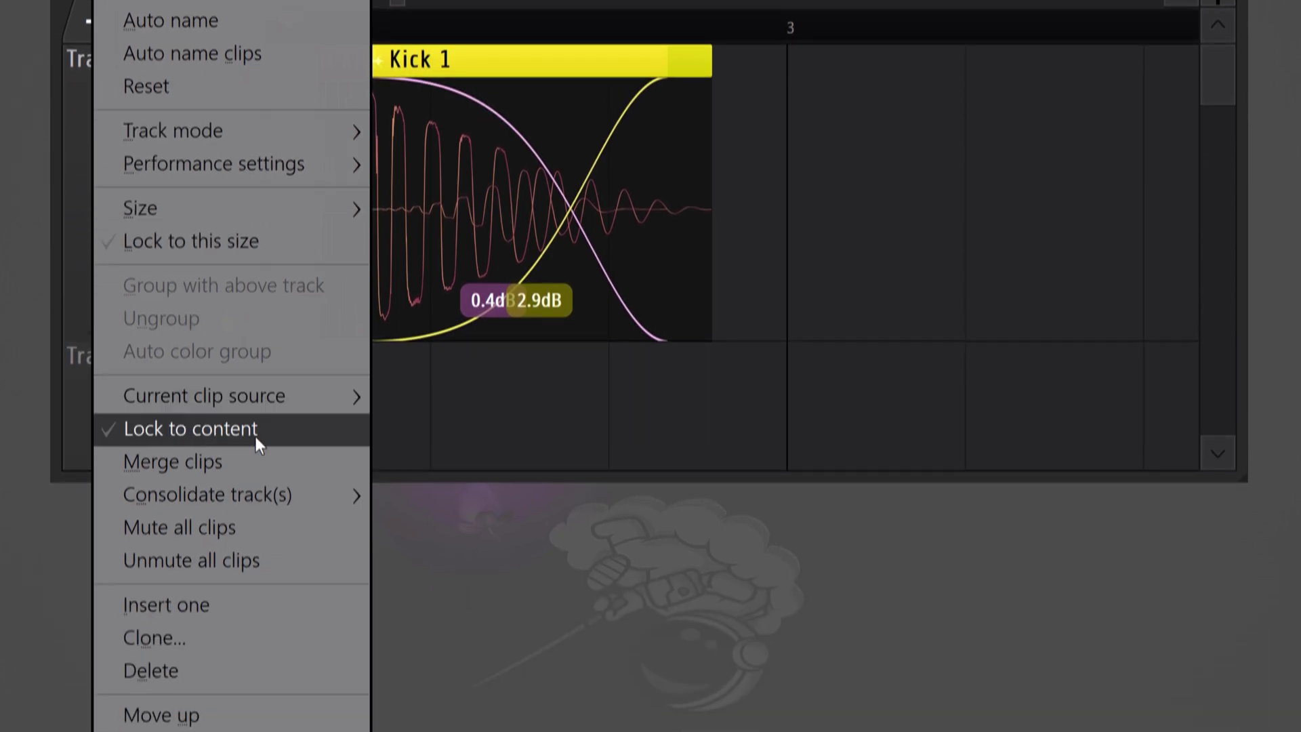
pyautogui.moveTo(293, 642)
pyautogui.click(485, 475)
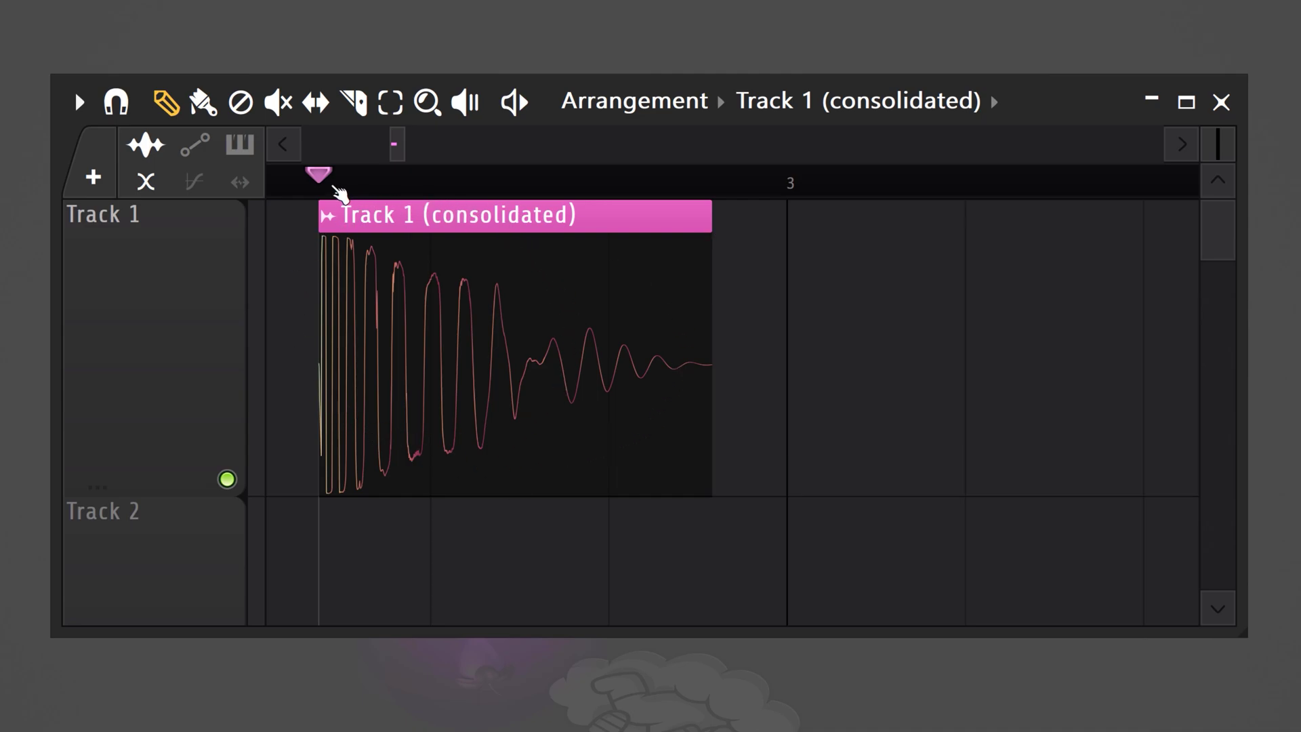
pyautogui.moveTo(330, 183); pyautogui.dragTo(279, 179)
pyautogui.press('space')
pyautogui.click(279, 179)
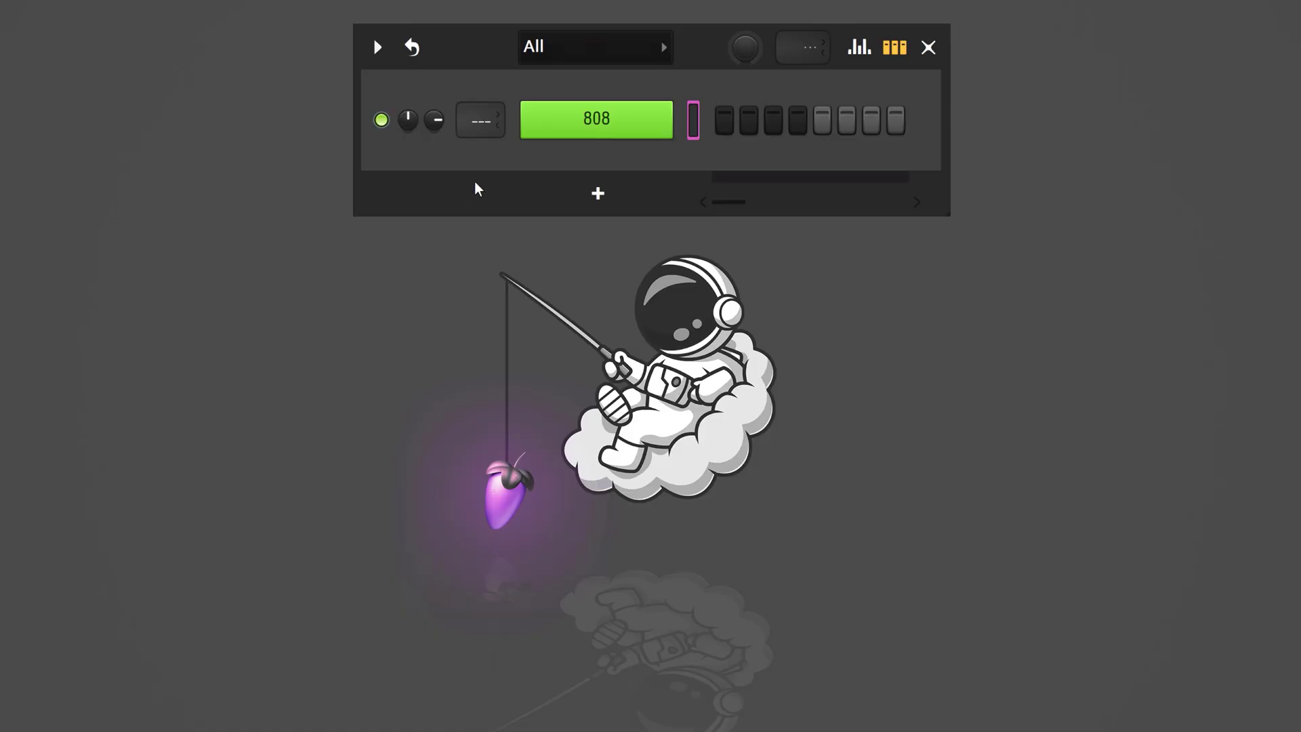
# - Open the 808 channel's sample in Edison and set snapping to zero-crossing
pyautogui.click(554, 128)
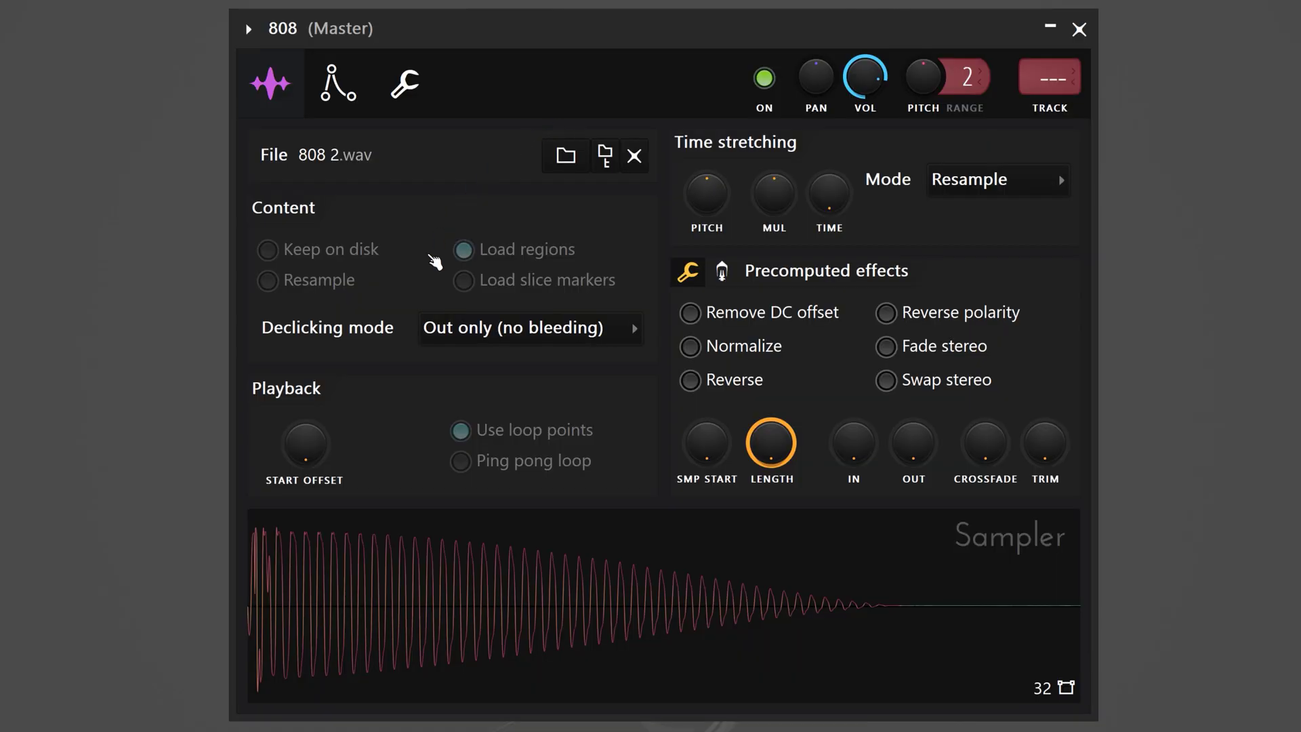
pyautogui.rightClick(582, 549)
pyautogui.click(627, 476)
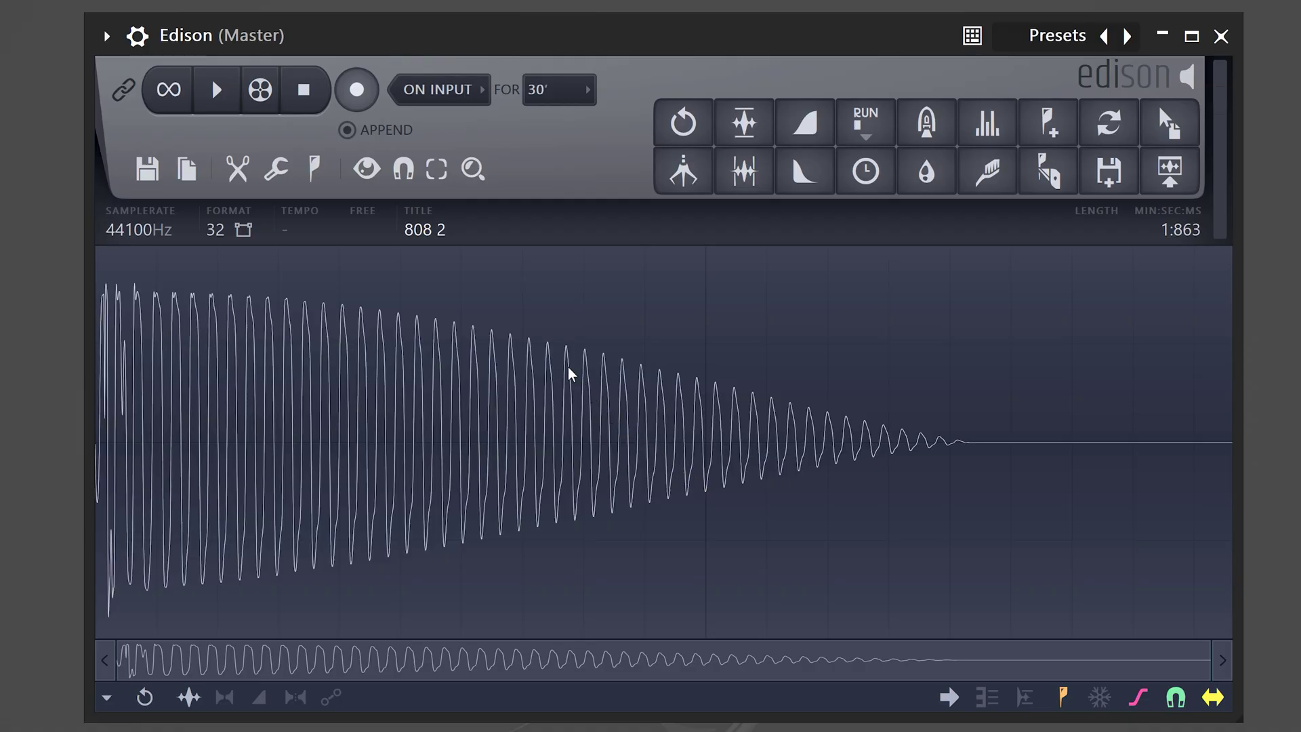
pyautogui.click(416, 182)
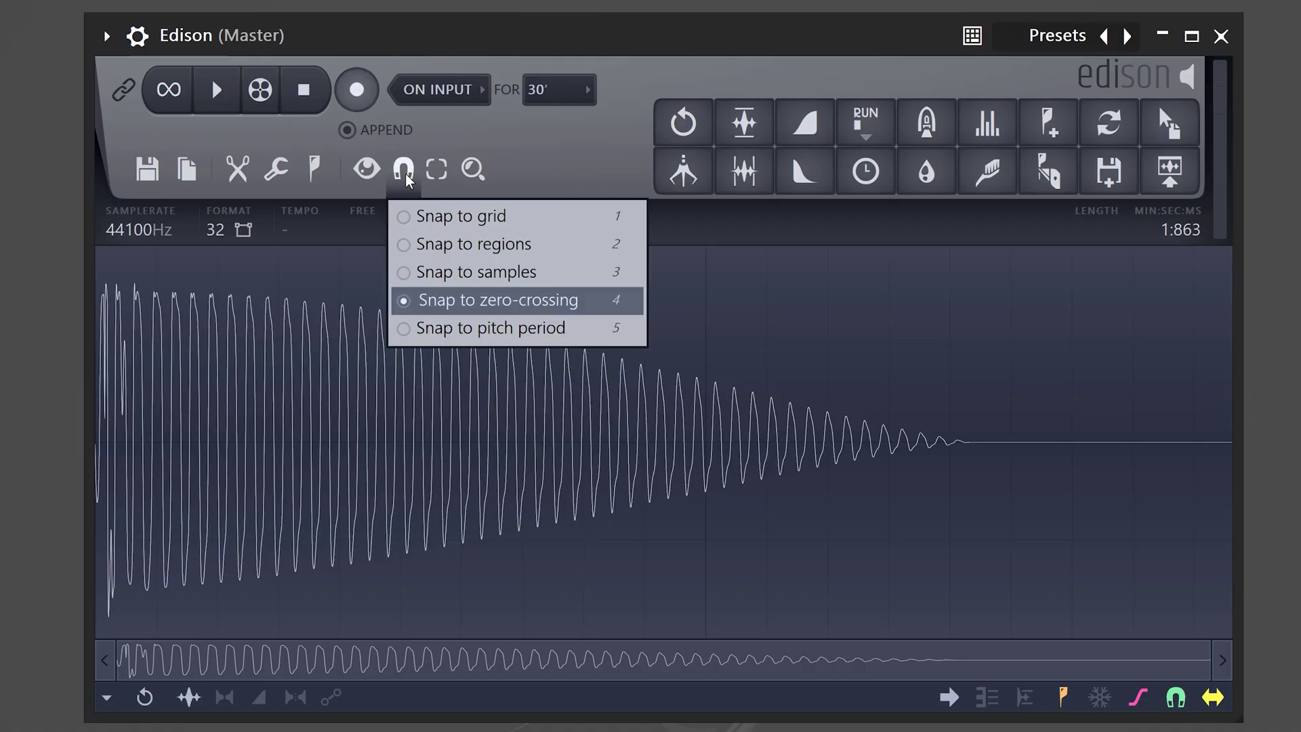
pyautogui.click(441, 300)
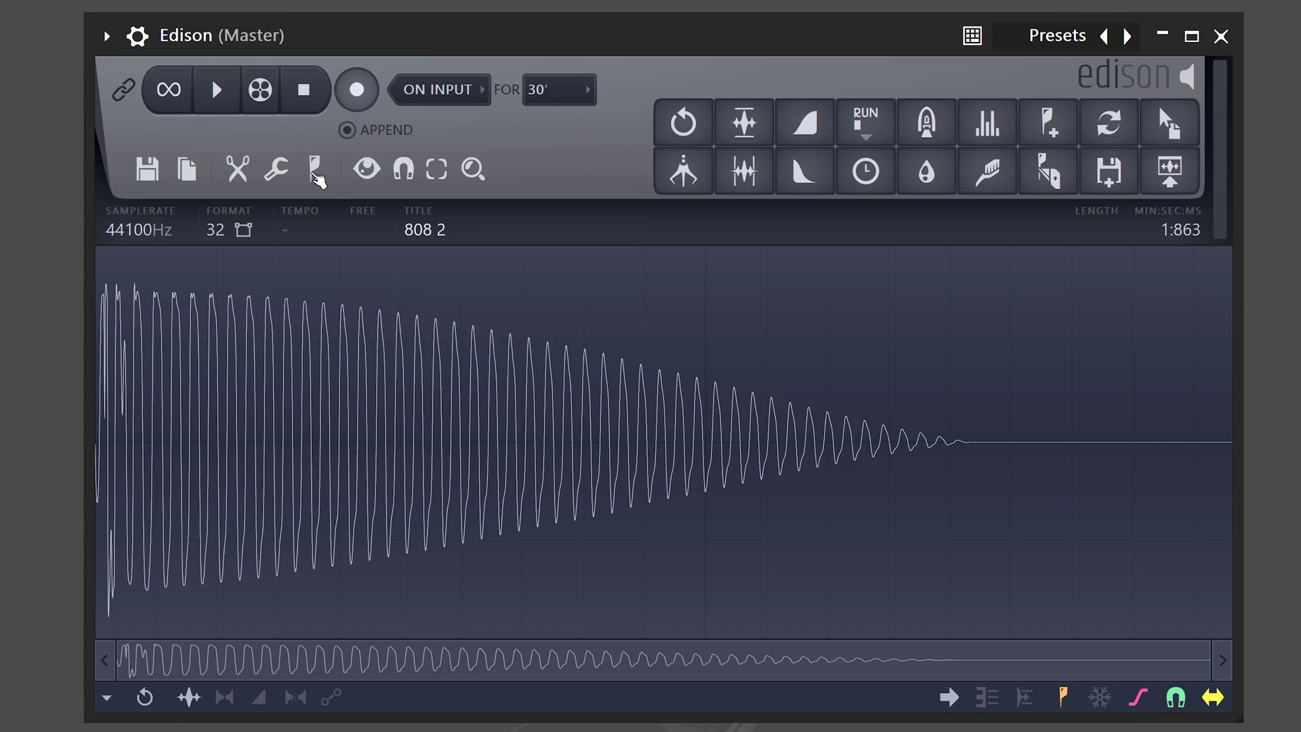
# - Define a loop region over one wave cycle of the 808 in Edison and place the looped sample back in the Sampler
pyautogui.click(316, 177)
pyautogui.click(355, 272)
pyautogui.scroll(5, 230, 458)
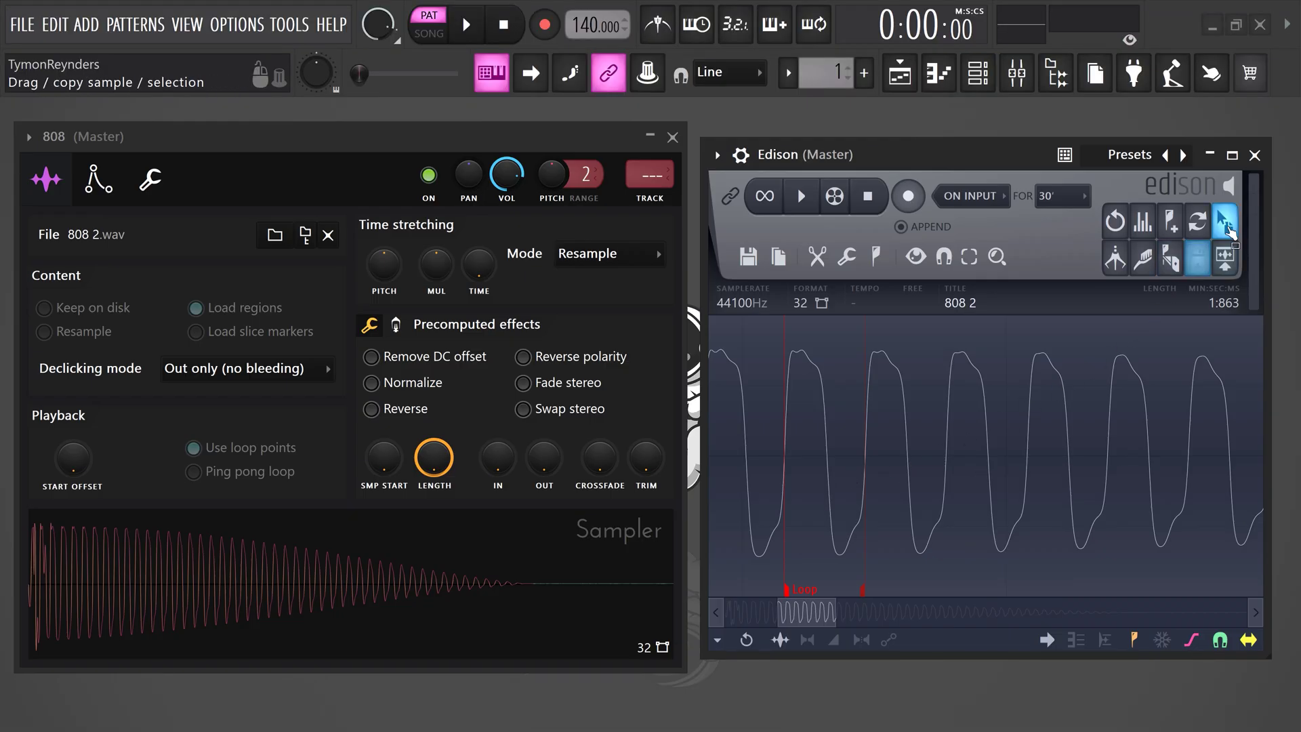
pyautogui.moveTo(1228, 226); pyautogui.dragTo(381, 572)
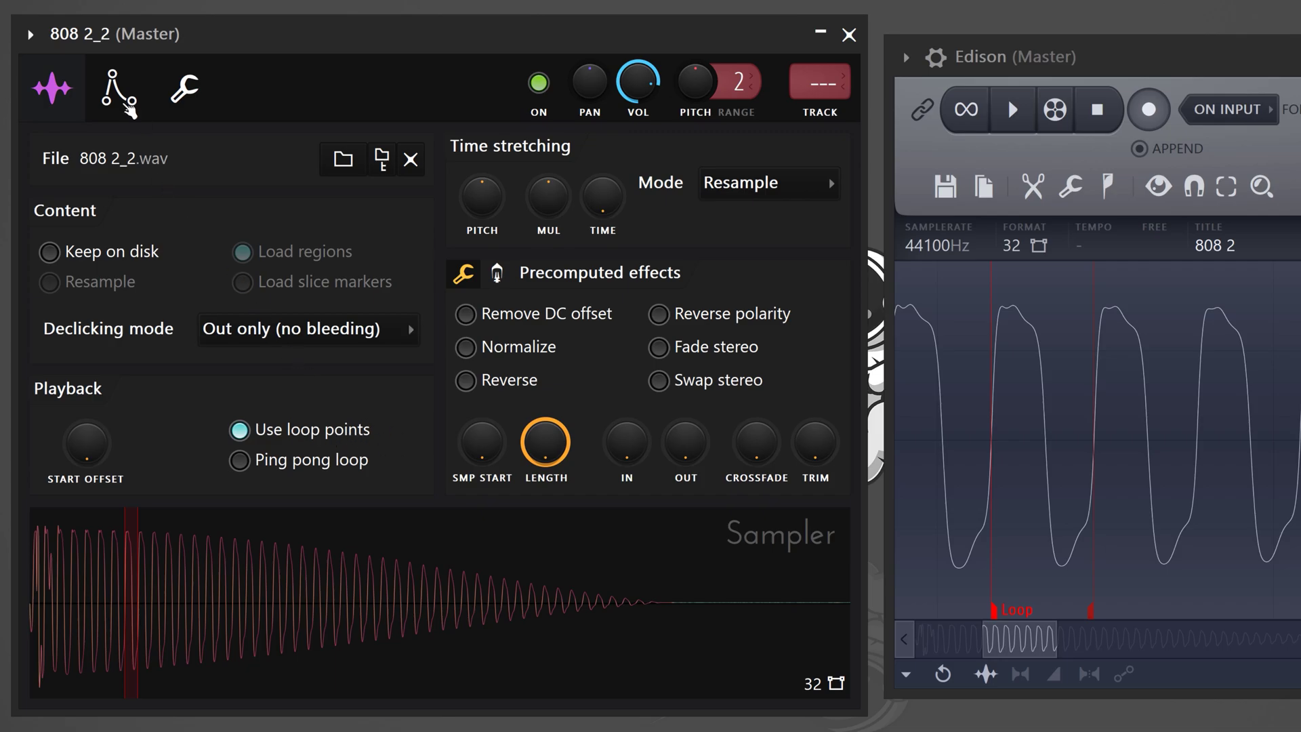
# - Enable the 808's volume envelope with hold at maximum and attack, decay, sustain and release at zero
pyautogui.click(126, 103)
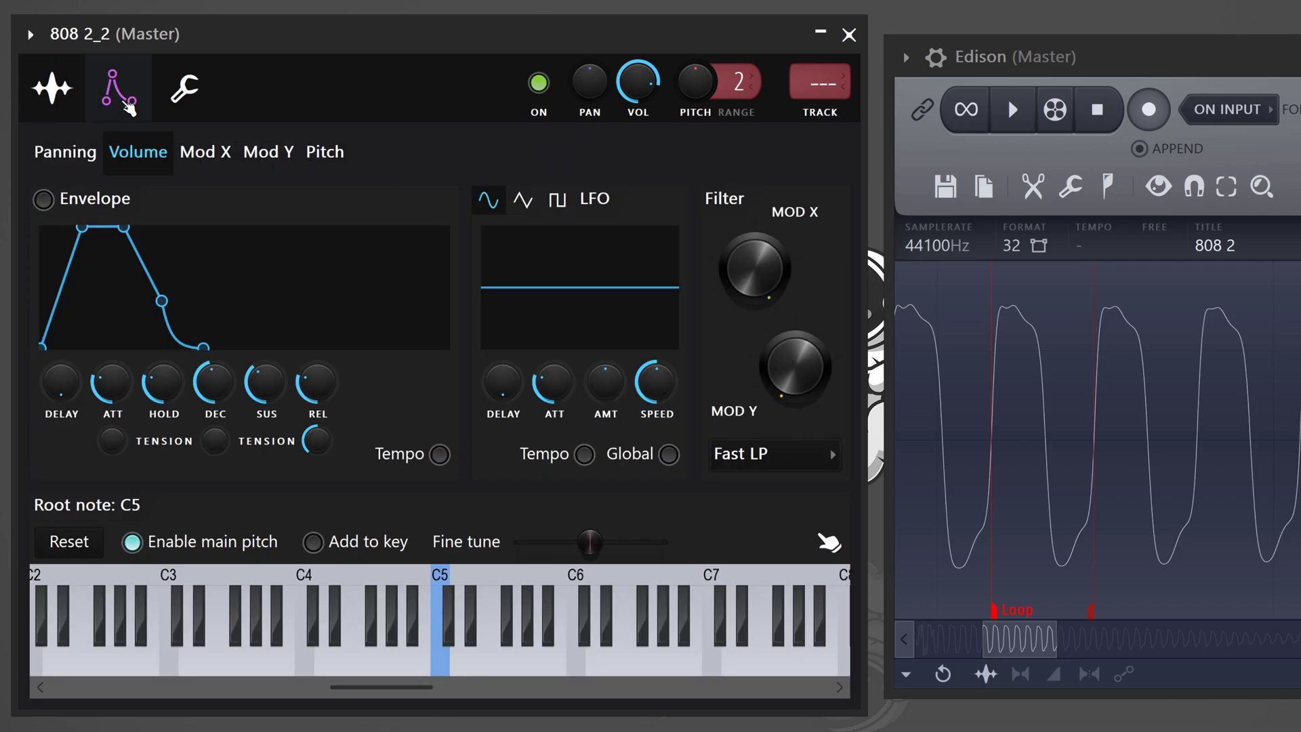
pyautogui.moveTo(120, 387); pyautogui.dragTo(120, 448)
pyautogui.moveTo(170, 387); pyautogui.dragTo(169, 278)
pyautogui.moveTo(220, 387); pyautogui.dragTo(220, 468)
pyautogui.moveTo(271, 388); pyautogui.dragTo(271, 460)
pyautogui.moveTo(323, 387); pyautogui.dragTo(324, 448)
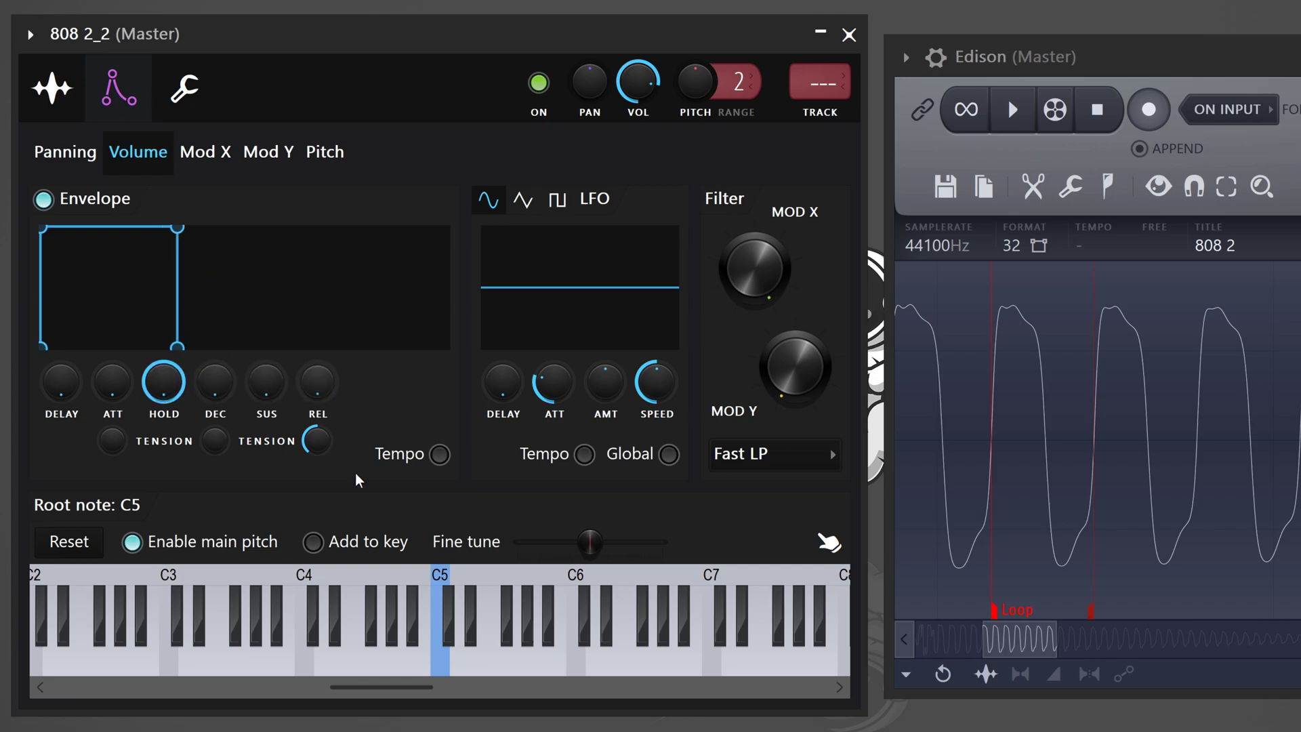
# - Raise the volume envelope's release to about half and audition the looped 808 on C5
pyautogui.click(449, 661)
pyautogui.moveTo(318, 383); pyautogui.dragTo(318, 346)
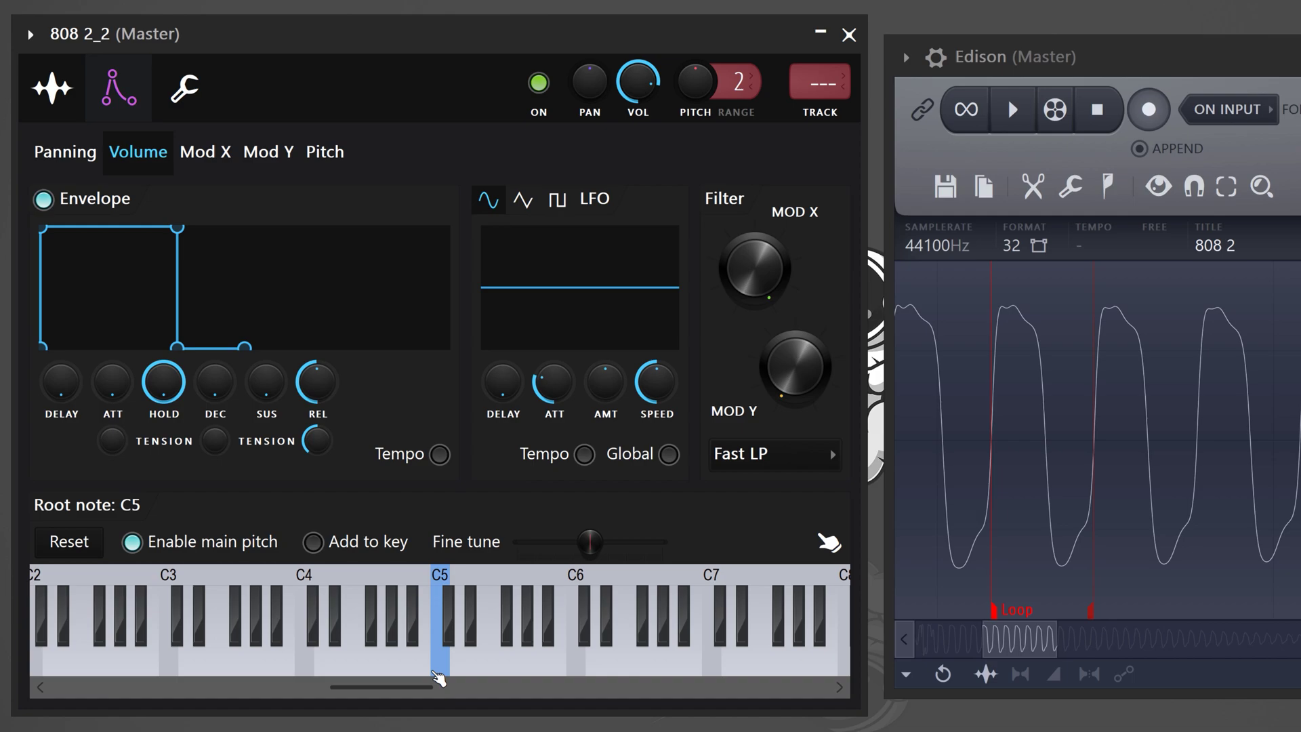
pyautogui.click(443, 671)
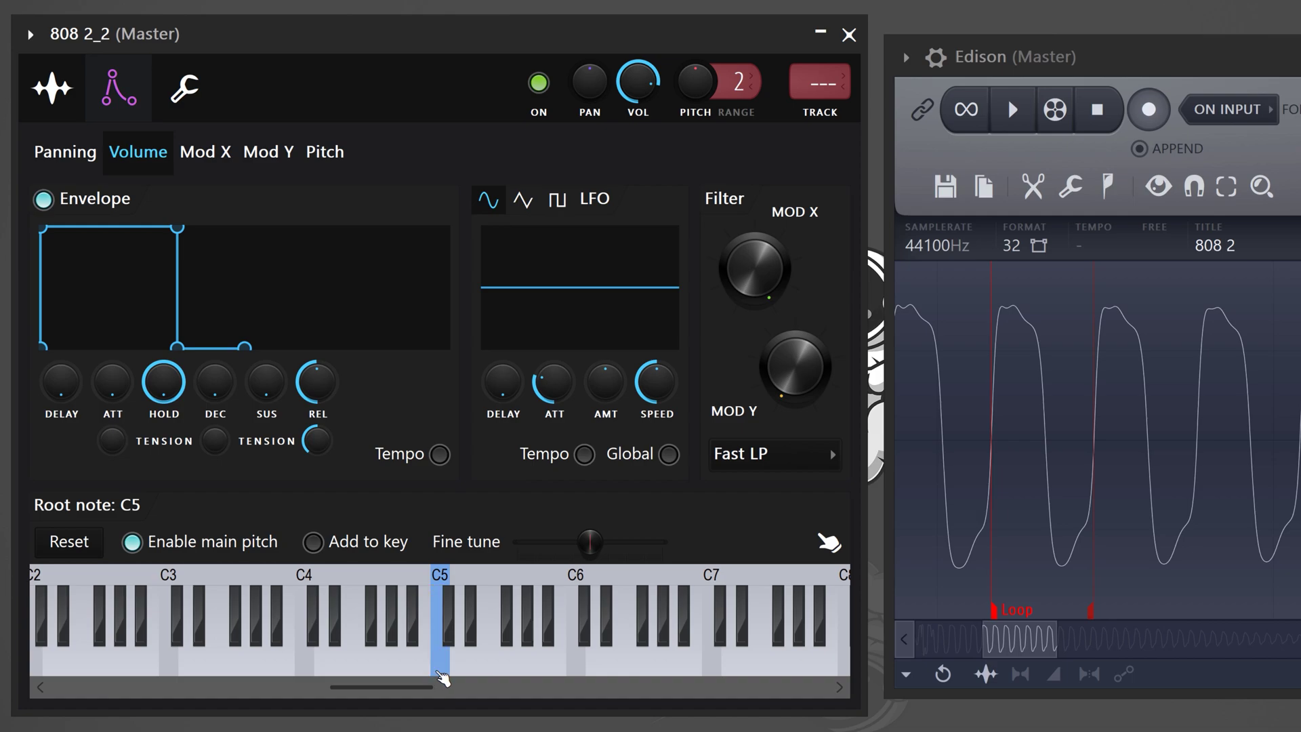